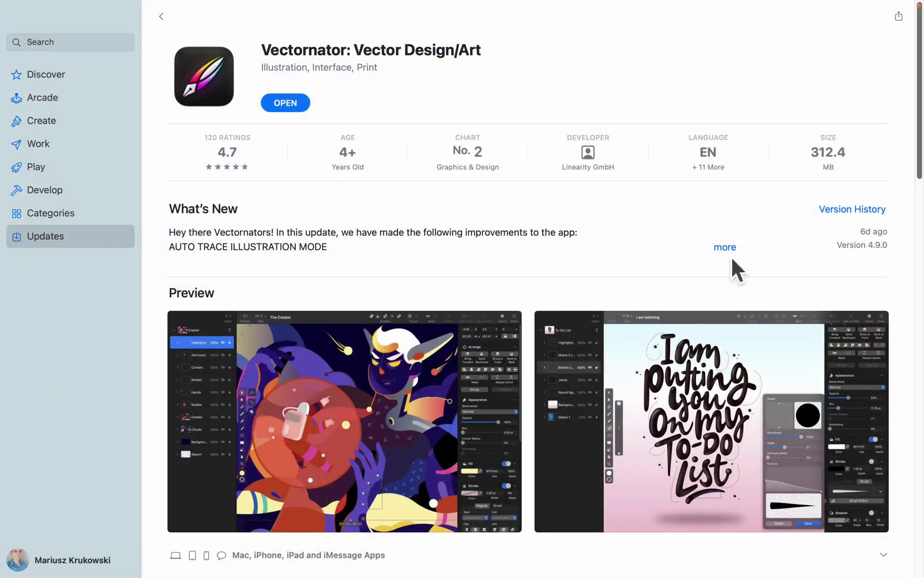
# Step: Expand Vectornator's full What's New release notes in the App Store and scroll through them
pyautogui.click(726, 248)
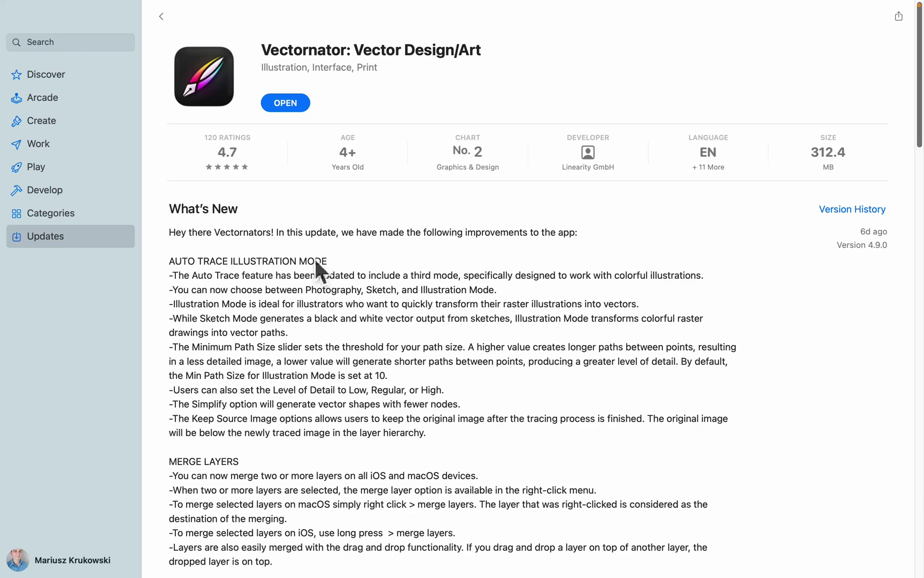
pyautogui.scroll(-5, 314, 273)
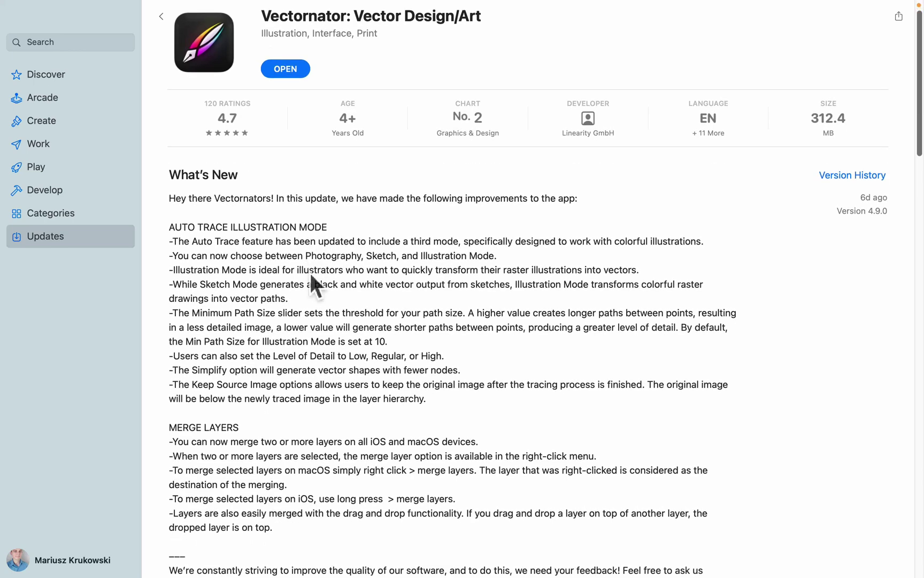
pyautogui.scroll(5, 312, 280)
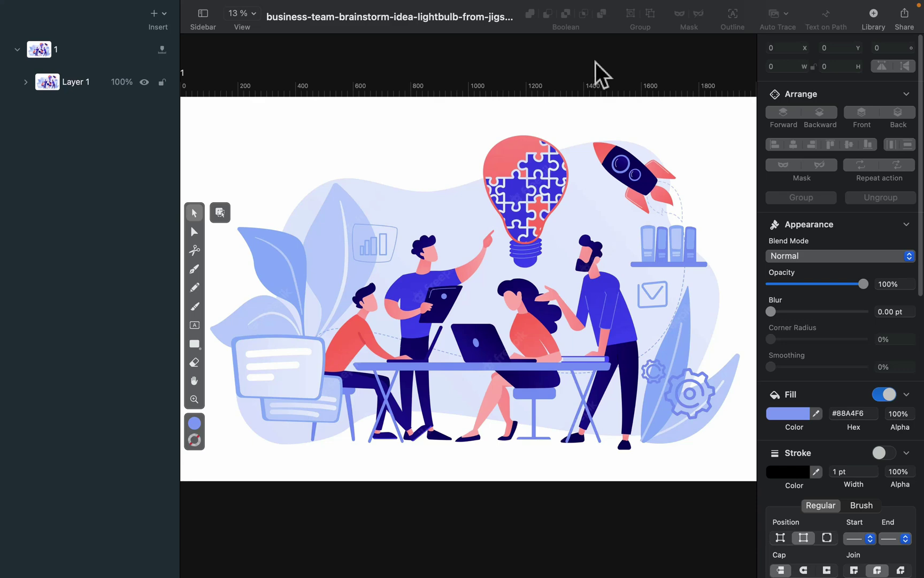
# Step: Select the raster brainstorm illustration, zoom in on its pixelated edges, then fit it back to screen
pyautogui.click(582, 204)
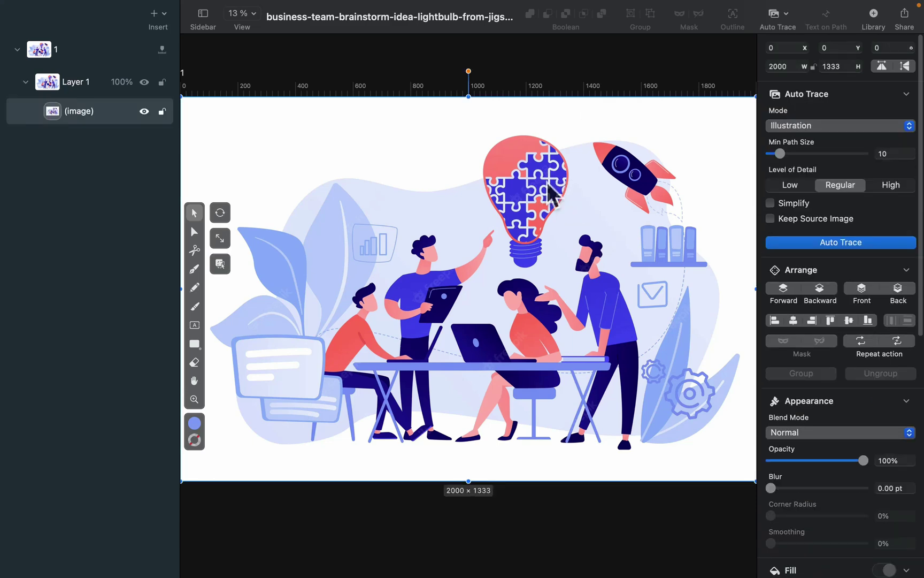
pyautogui.scroll(10, 551, 195)
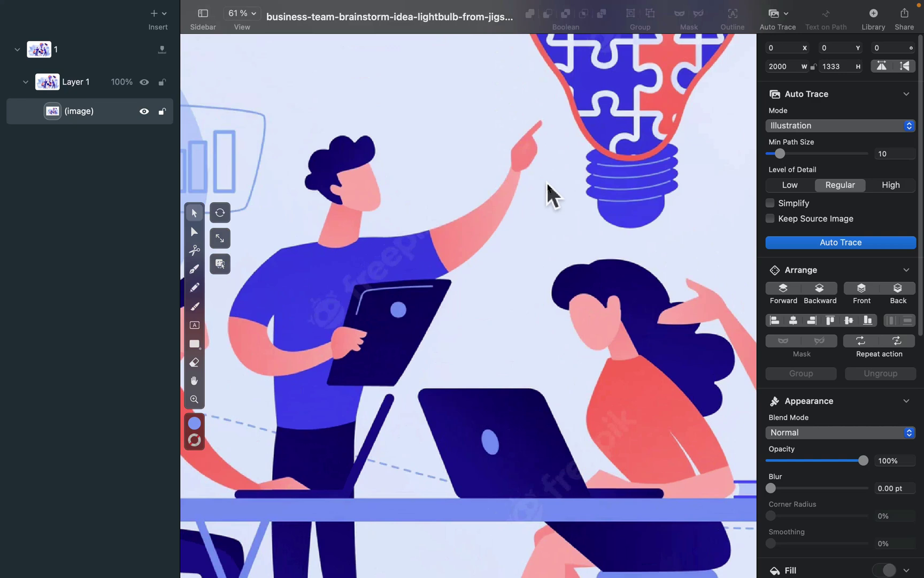
pyautogui.scroll(10, 551, 195)
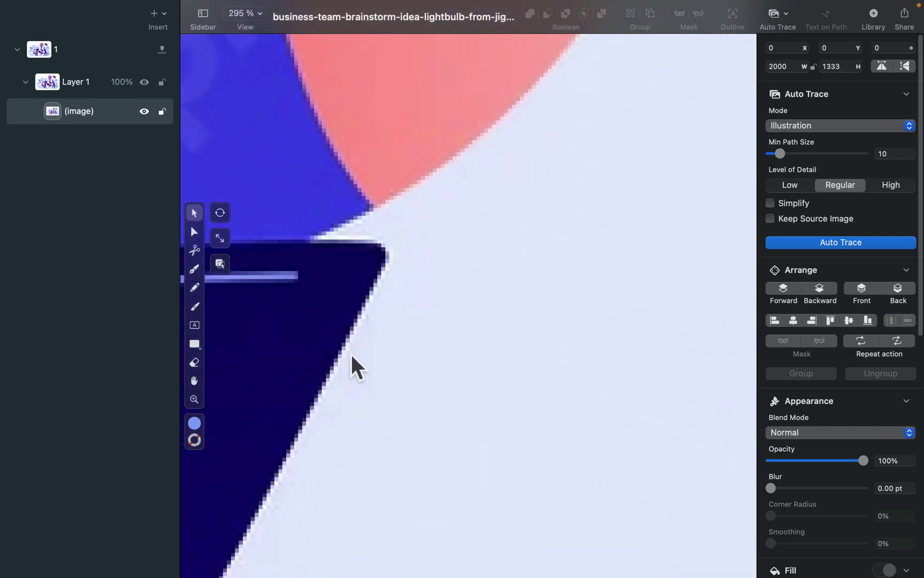
pyautogui.press('super+0')
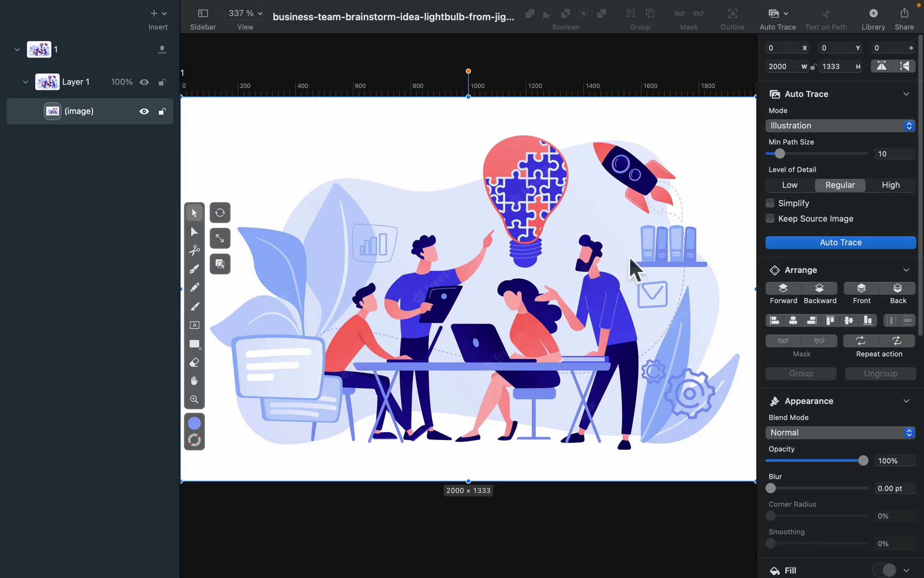
# Step: Auto-trace the illustration using Illustration mode from the toolbar's Auto Trace list
pyautogui.click(783, 14)
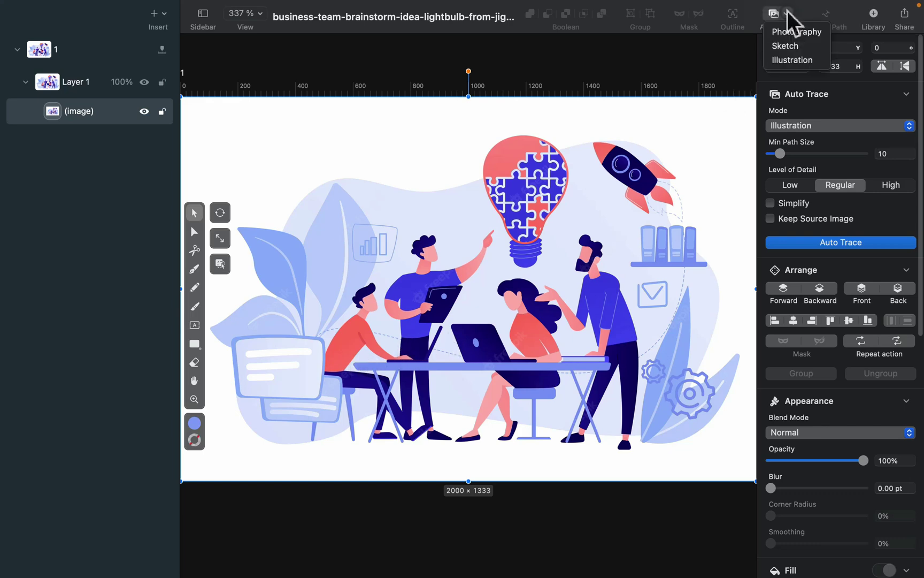
pyautogui.click(792, 60)
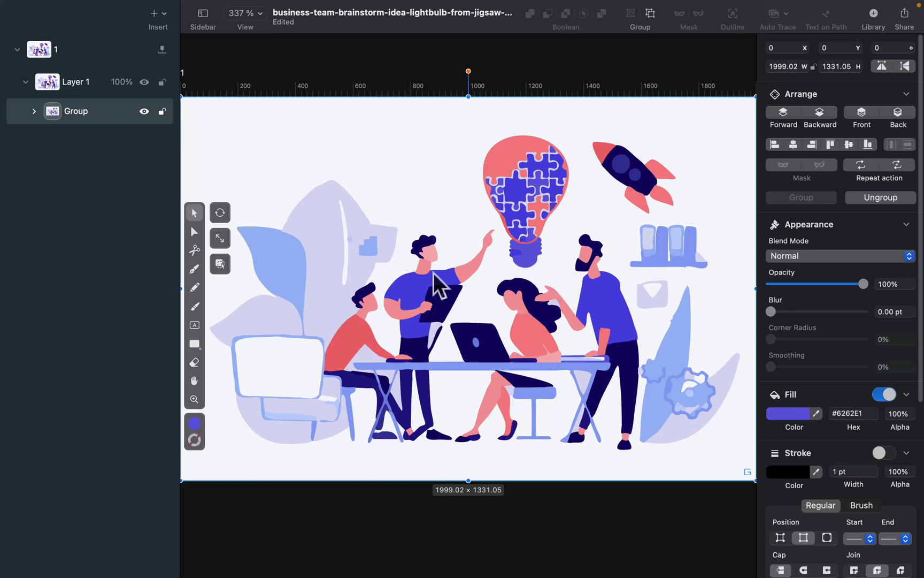
# Step: Zoom in on the traced result and enter the vector Group
pyautogui.scroll(10, 428, 272)
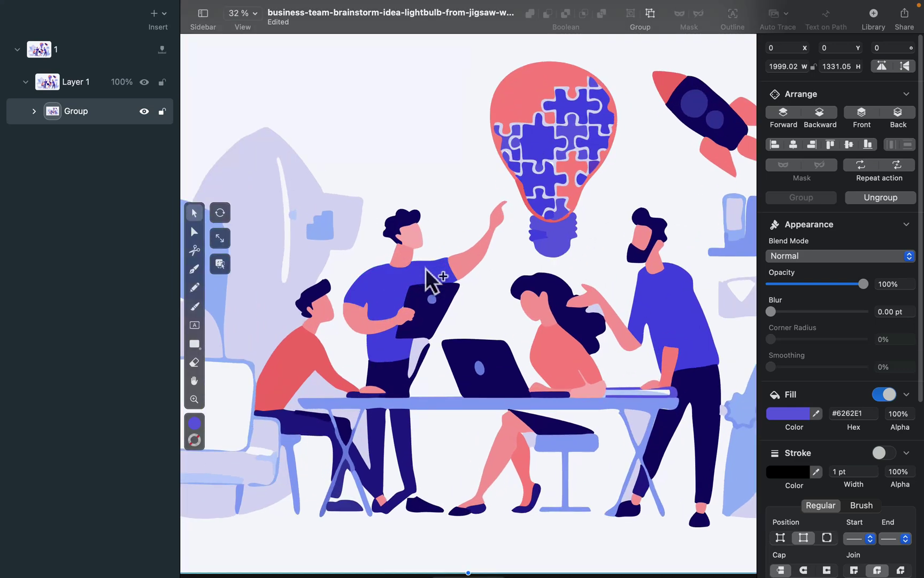
pyautogui.scroll(3, 425, 268)
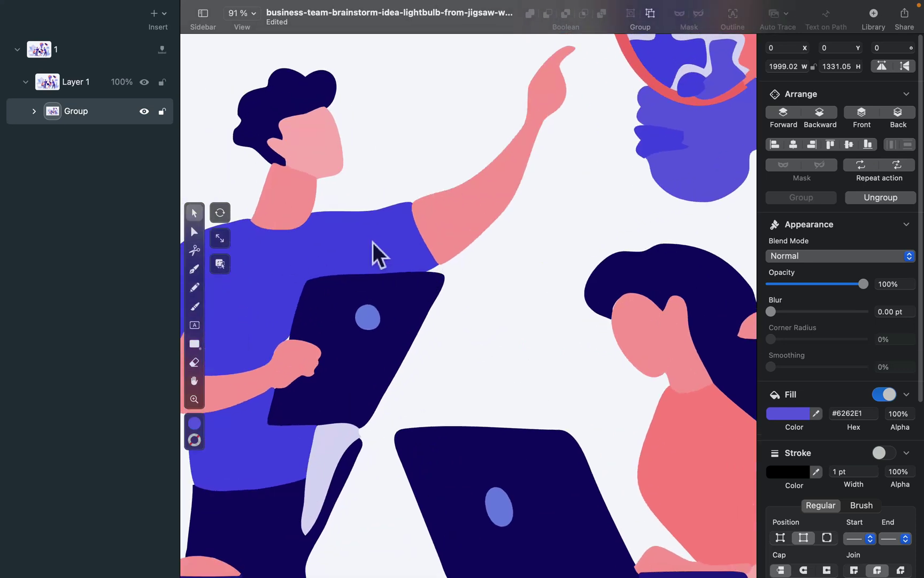
pyautogui.click(470, 211)
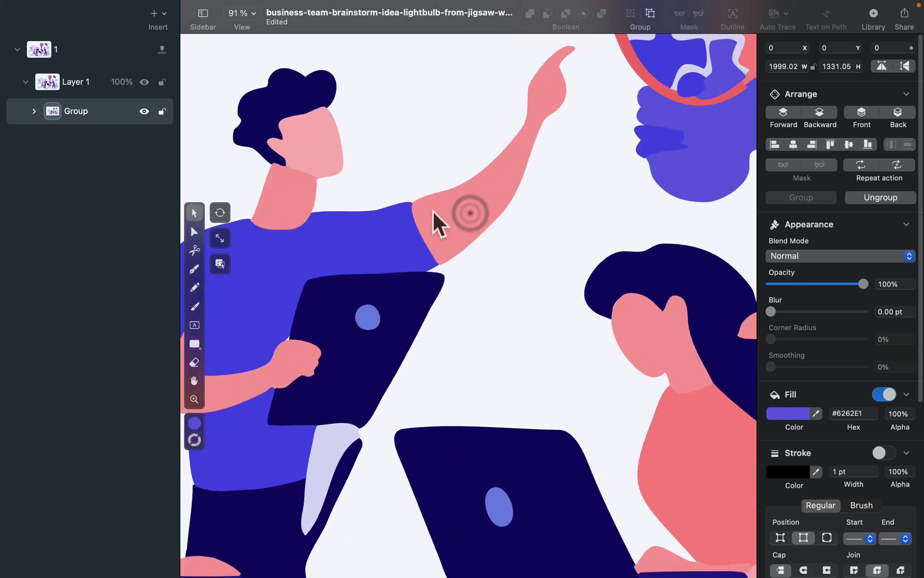
pyautogui.doubleClick(351, 260)
# Step: Select the arm, shirt and other curves, then show the pink hand shape's editable nodes
pyautogui.click(510, 186)
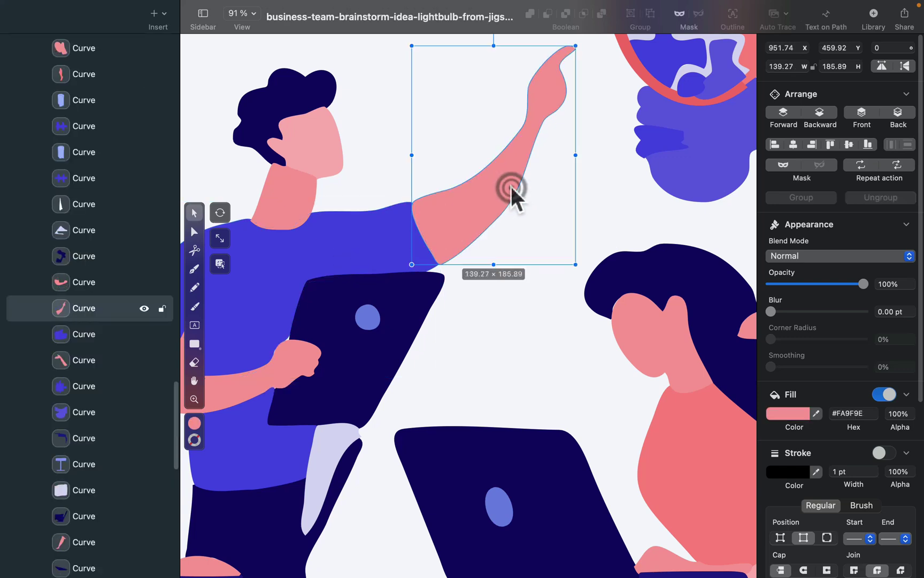
pyautogui.click(310, 255)
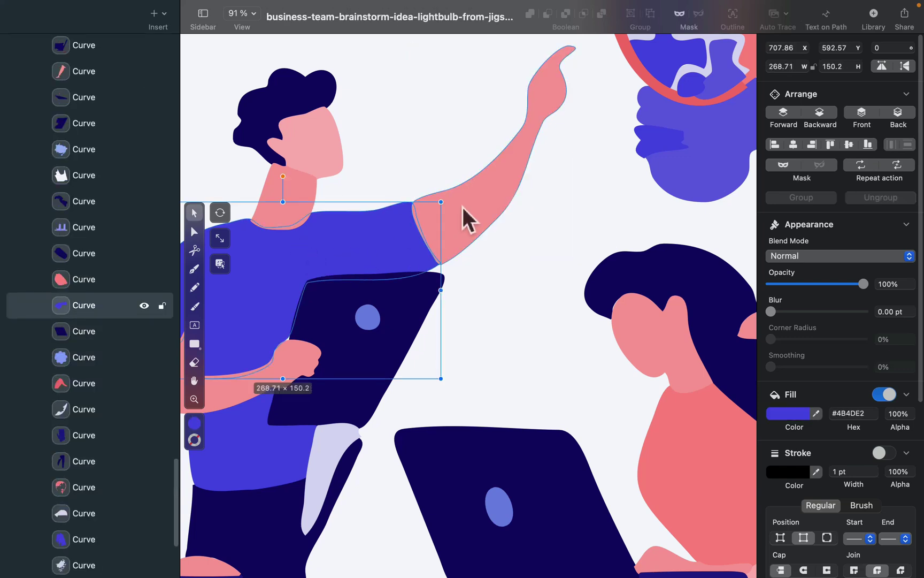
pyautogui.click(491, 205)
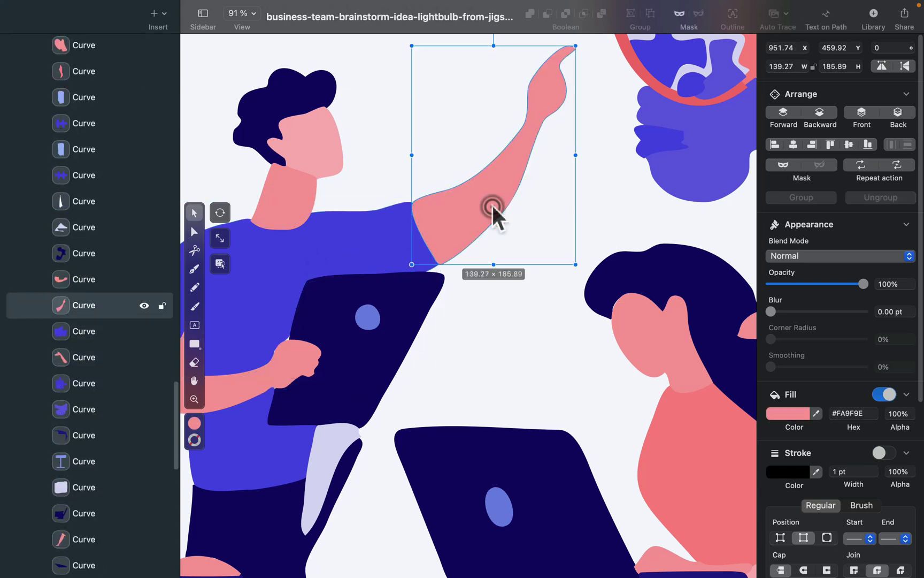
pyautogui.click(105, 227)
pyautogui.click(107, 172)
pyautogui.click(117, 97)
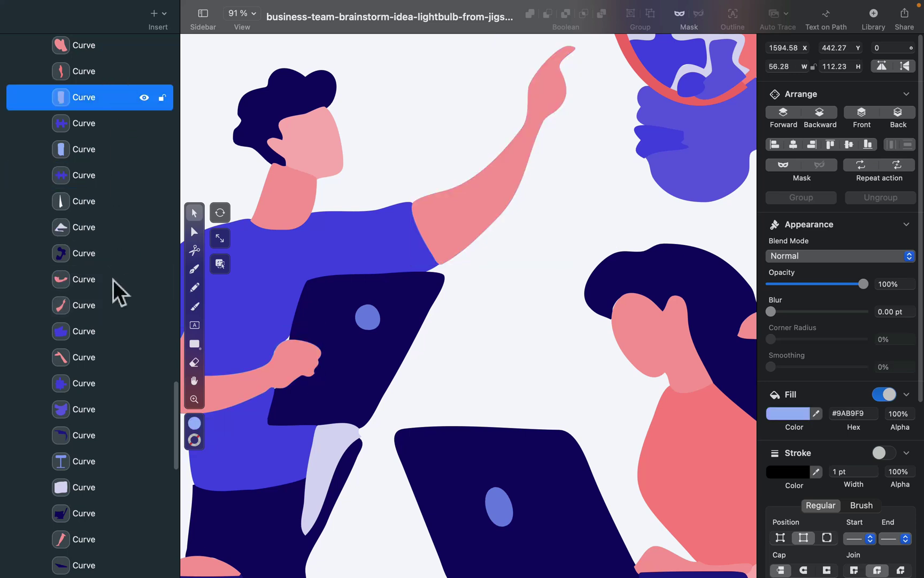
pyautogui.click(113, 279)
pyautogui.click(194, 231)
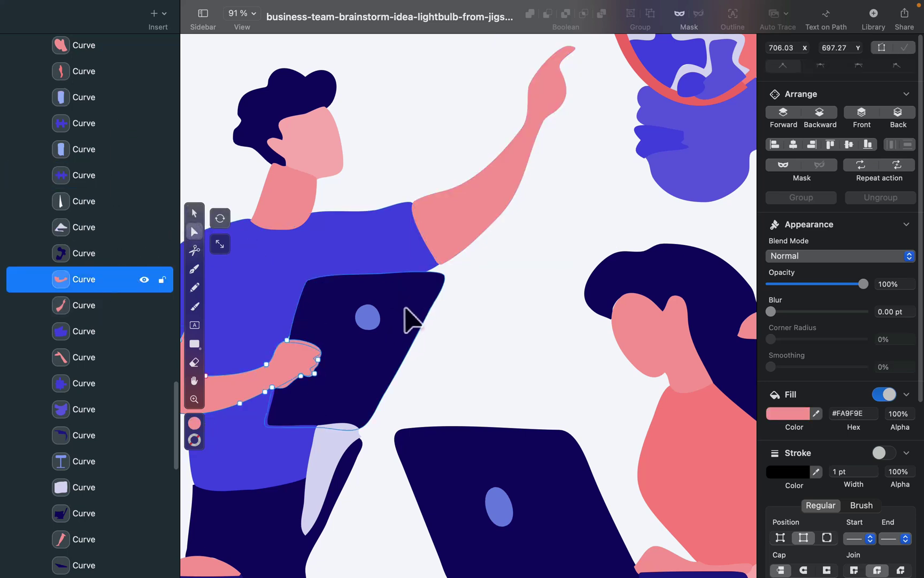
# Step: Nudge a hand node, inspect a laptop node, and shift the shirt's shoulder node
pyautogui.moveTo(319, 359); pyautogui.dragTo(300, 359)
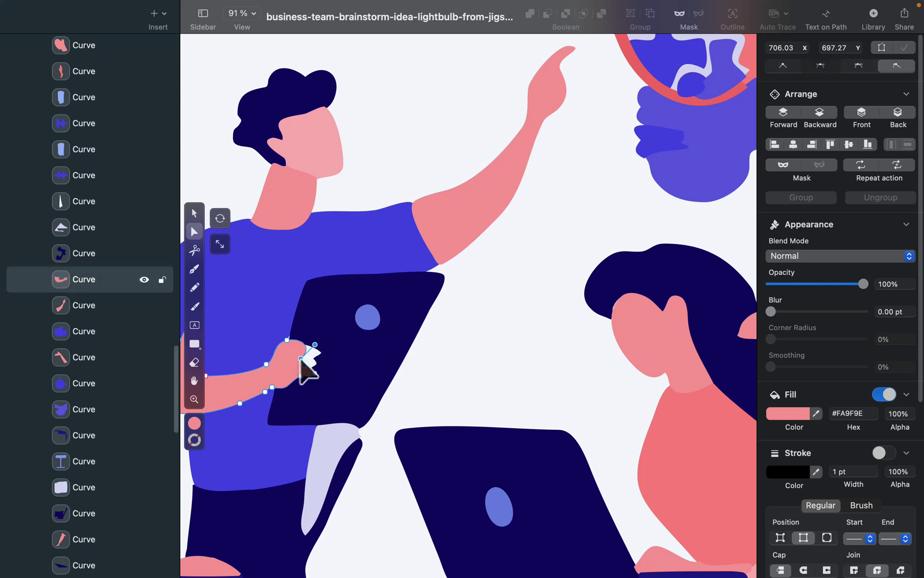
pyautogui.click(328, 348)
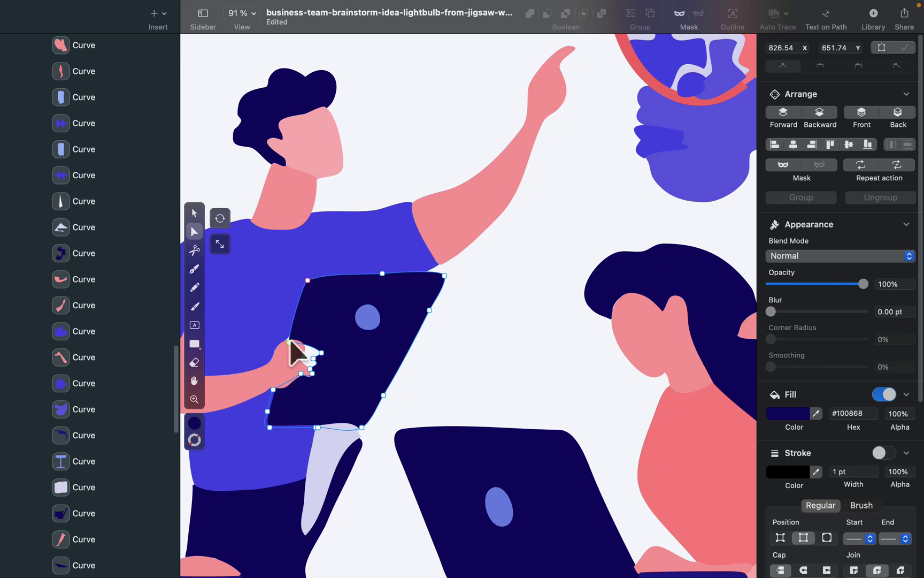
pyautogui.click(293, 323)
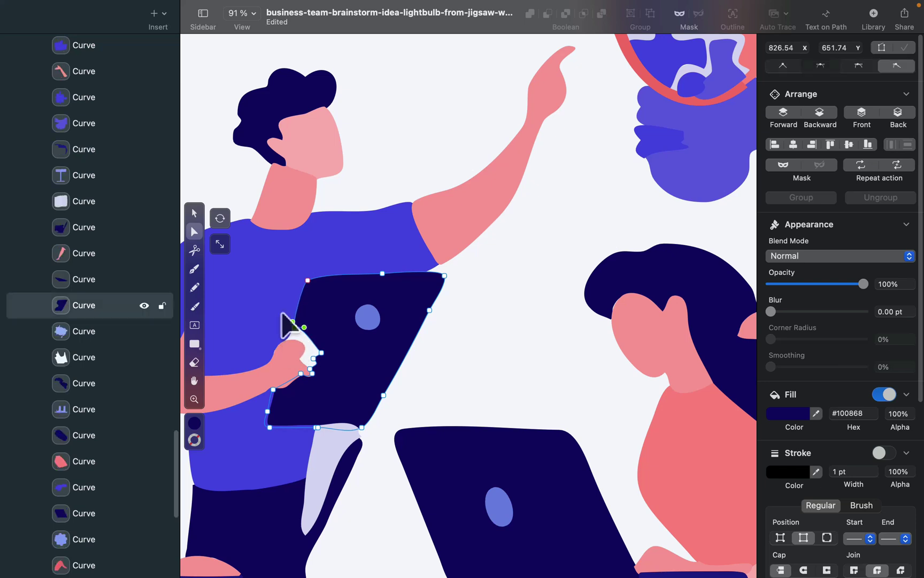
pyautogui.click(399, 216)
pyautogui.moveTo(398, 214); pyautogui.dragTo(418, 216)
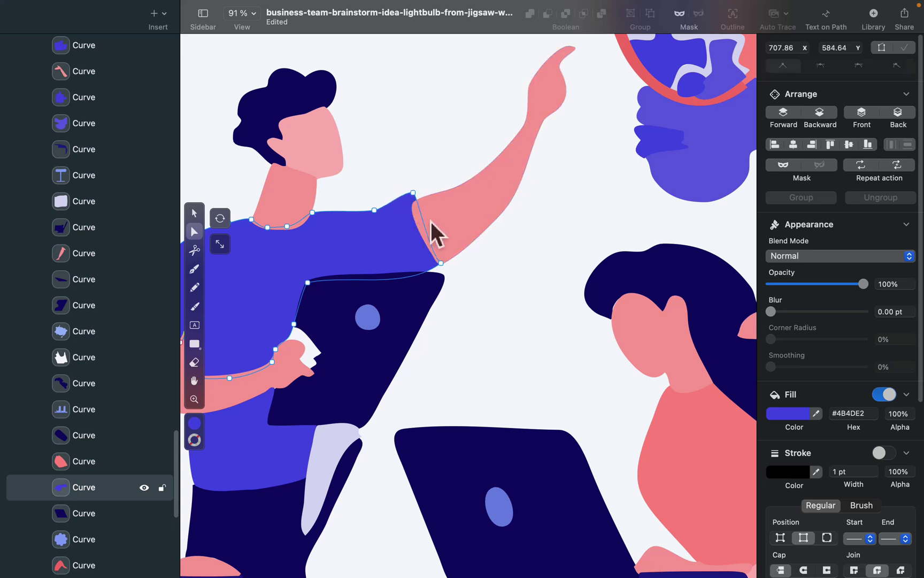
# Step: Show the raised arm's nodes, then select the woman's hair and pick a hair outline node
pyautogui.click(464, 211)
pyautogui.click(497, 219)
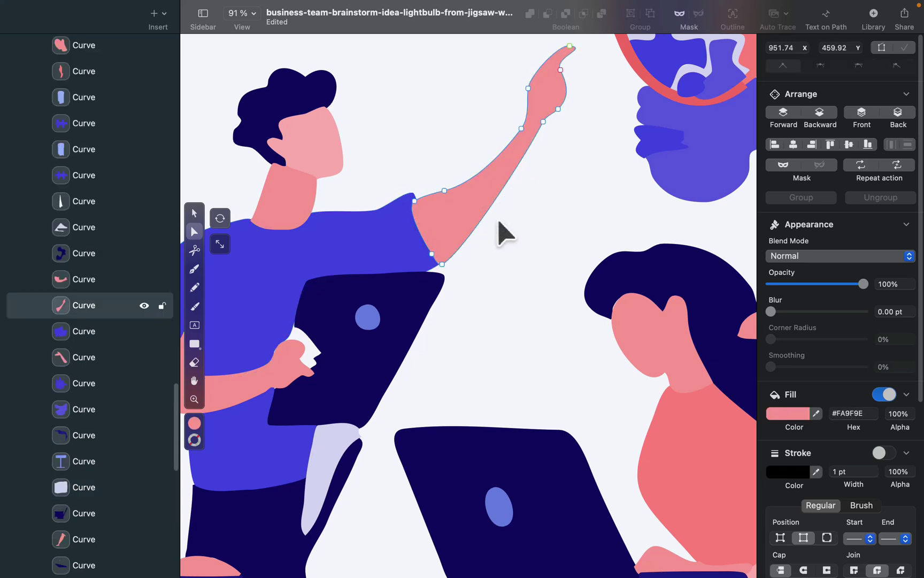
pyautogui.scroll(-5, 609, 377)
pyautogui.click(631, 152)
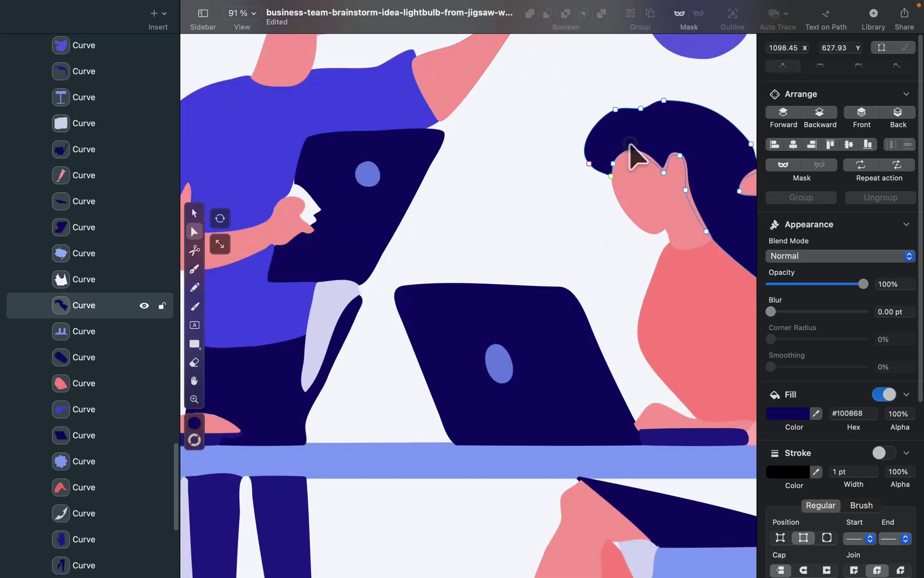
pyautogui.scroll(3, 614, 169)
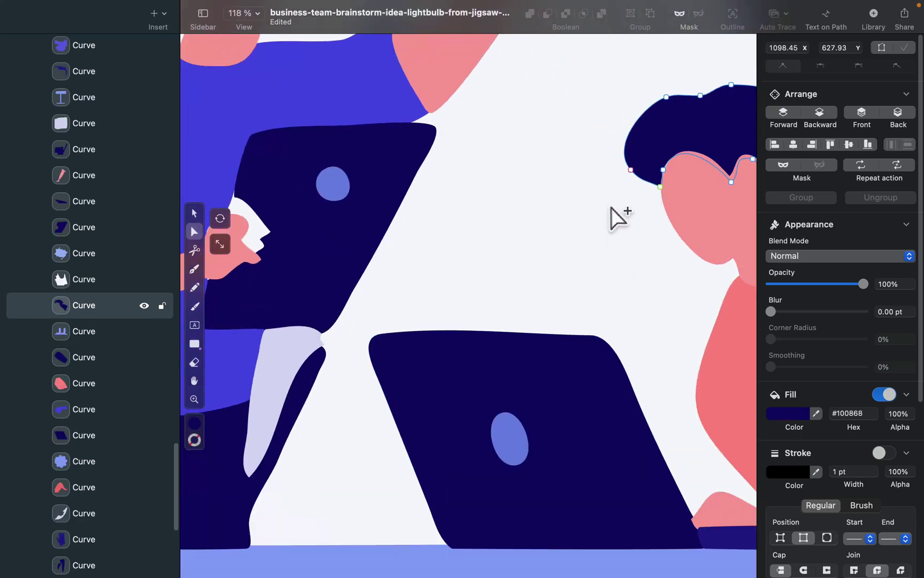
pyautogui.moveTo(613, 206); pyautogui.dragTo(470, 312)
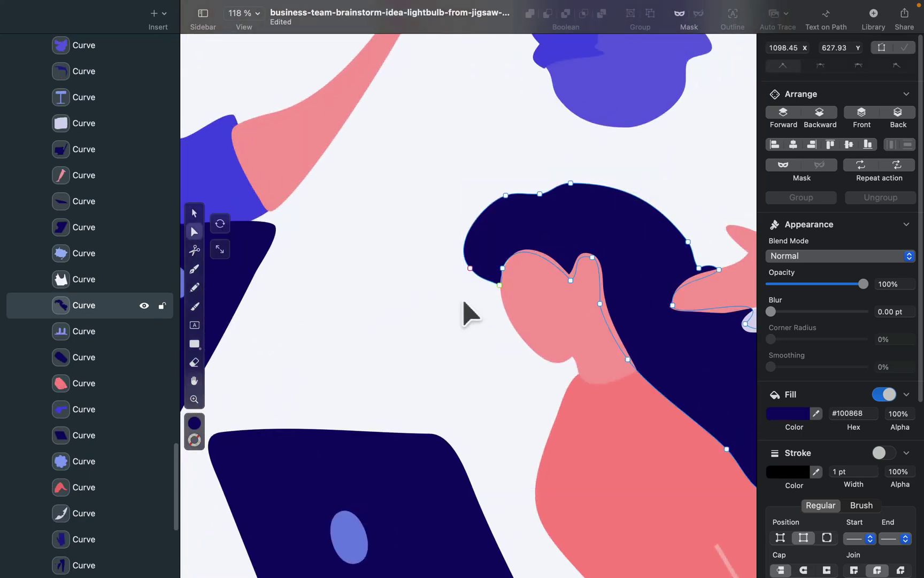
pyautogui.click(504, 269)
pyautogui.scroll(-10, 64, 476)
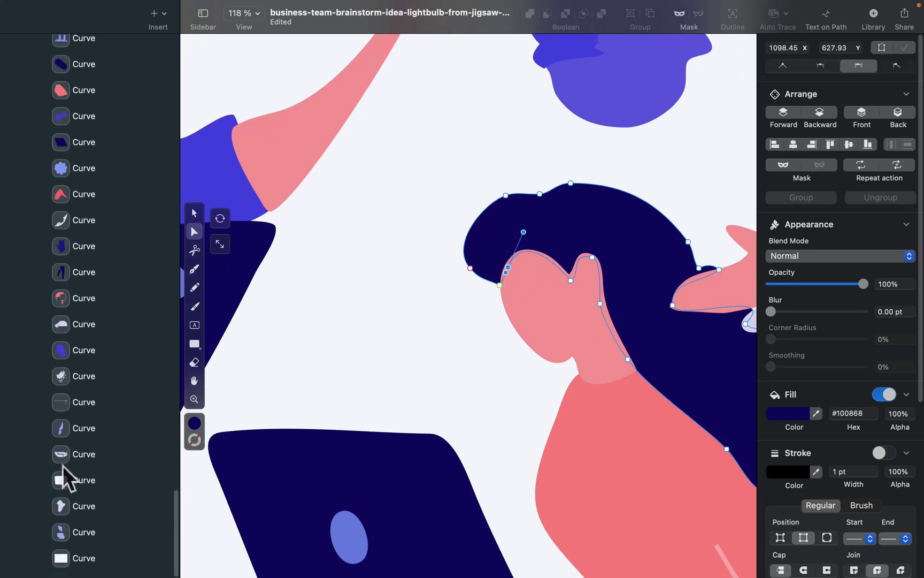
# Step: Select the pale background curve, show the hair's anchor points, and undo the stray segment
pyautogui.click(79, 558)
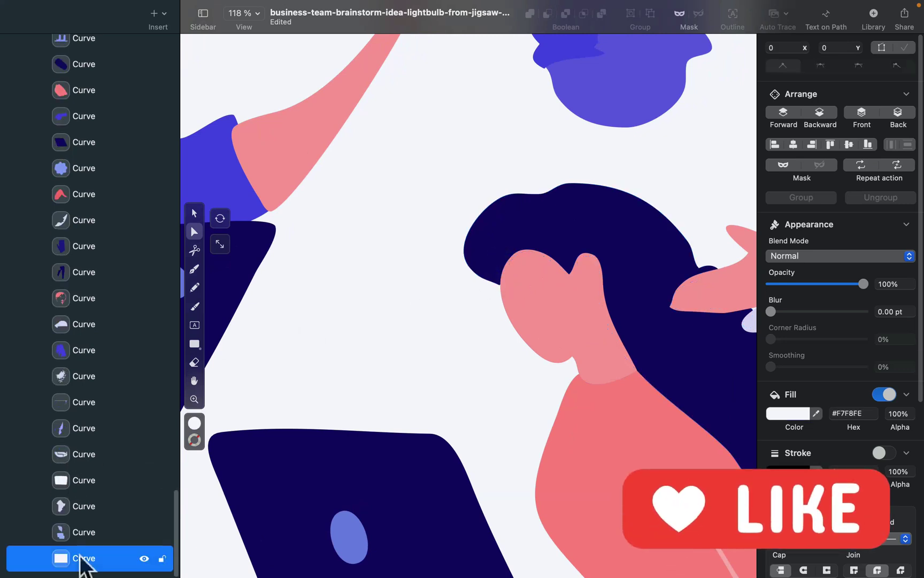
pyautogui.scroll(-5, 315, 451)
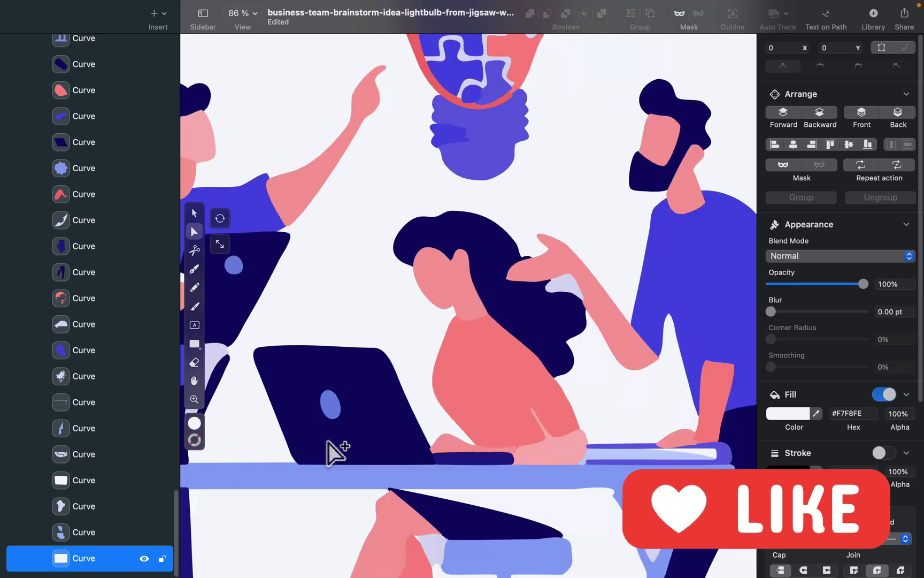
pyautogui.scroll(-3, 429, 363)
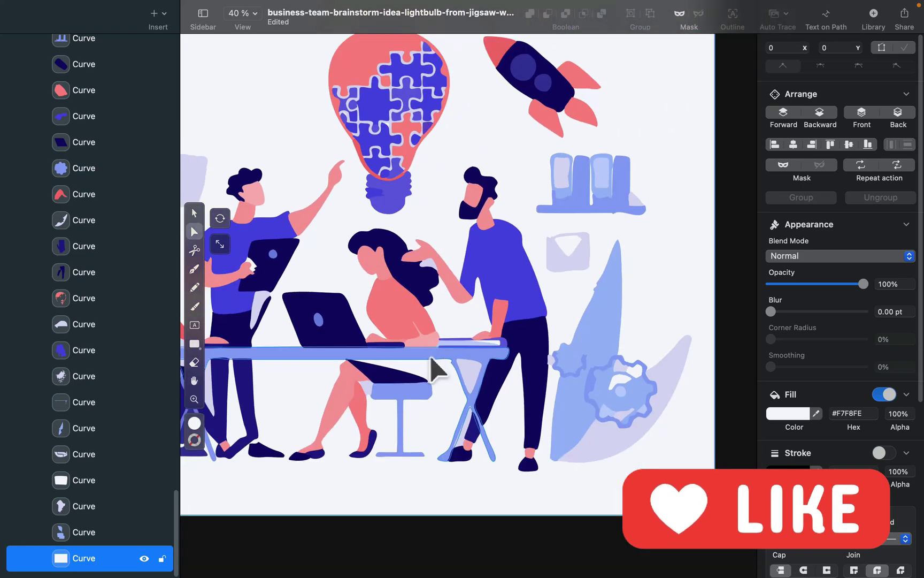
pyautogui.click(413, 269)
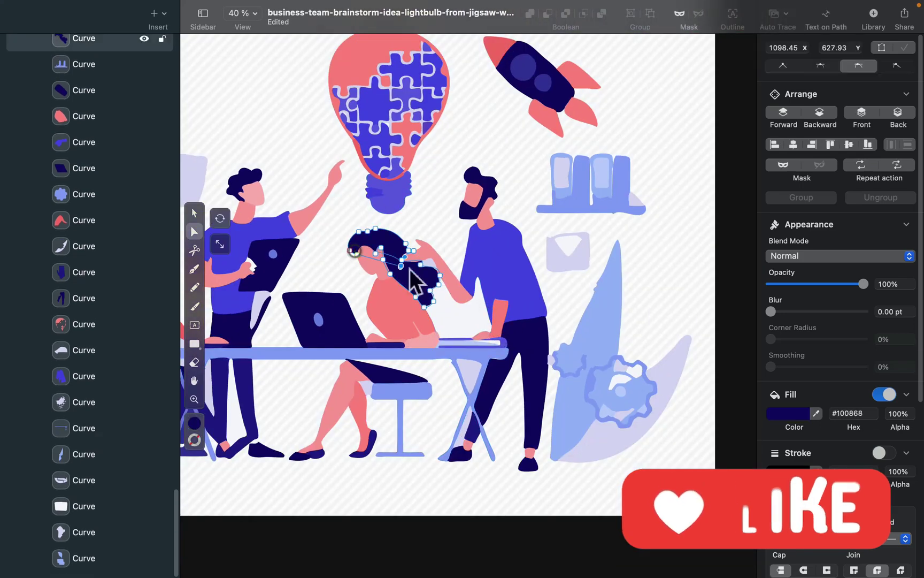
pyautogui.click(519, 317)
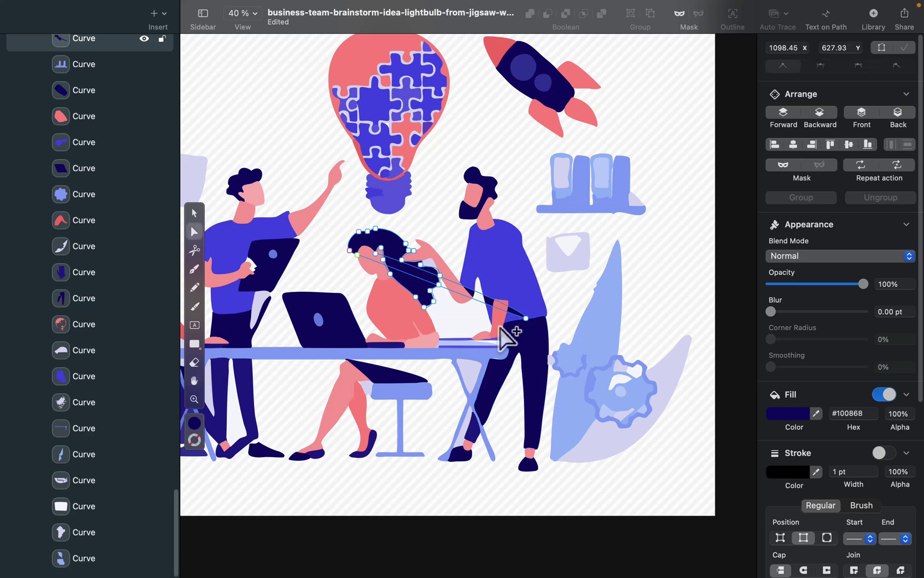
pyautogui.press('super+z')
pyautogui.scroll(-10, 124, 171)
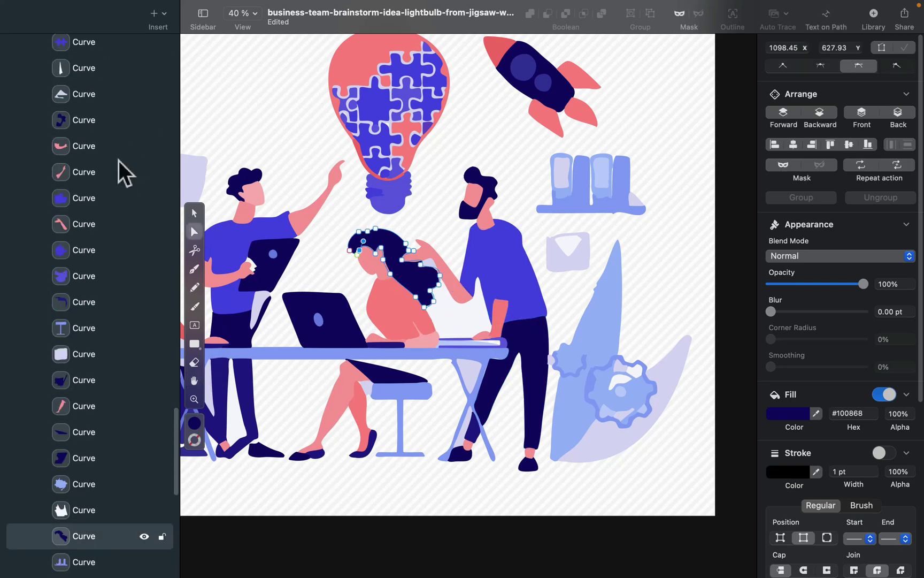
pyautogui.scroll(-5, 124, 172)
# Step: Exit node editing, fit the artboard in view, and undo the auto trace back to the raster image
pyautogui.click(194, 213)
pyautogui.click(268, 120)
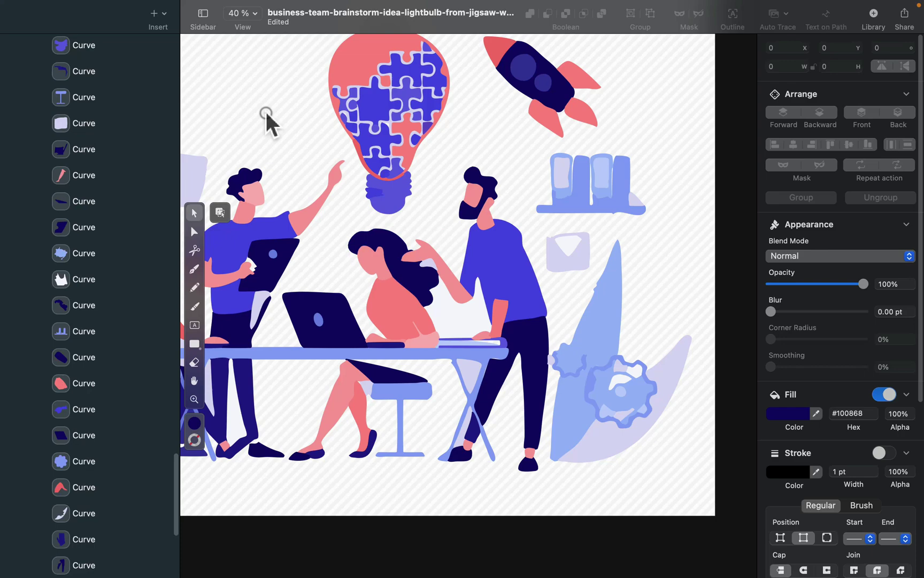
pyautogui.press('super+0')
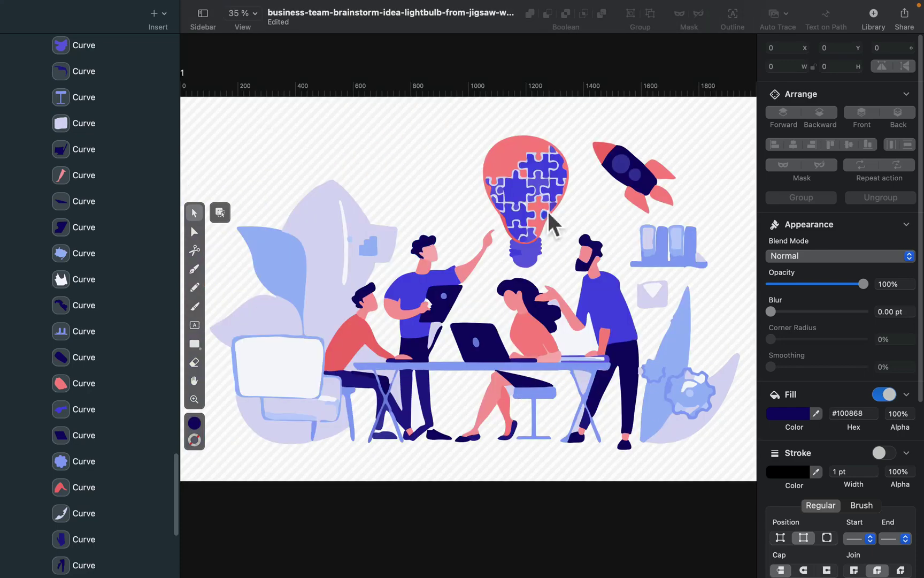
pyautogui.click(153, 213)
pyautogui.click(154, 209)
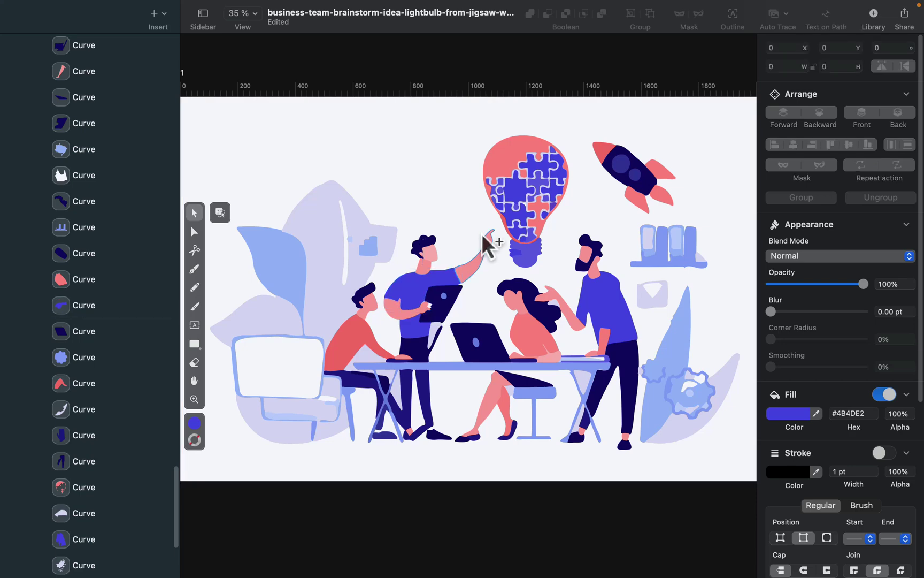
pyautogui.press('super+z')
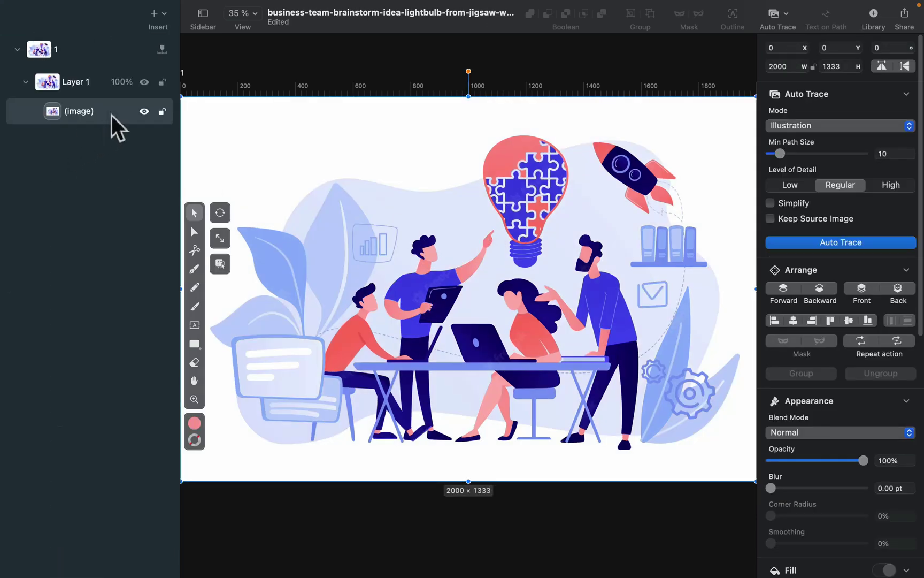
# Step: Select the image and try Photography and Sketch trace modes before settling on Illustration
pyautogui.click(131, 110)
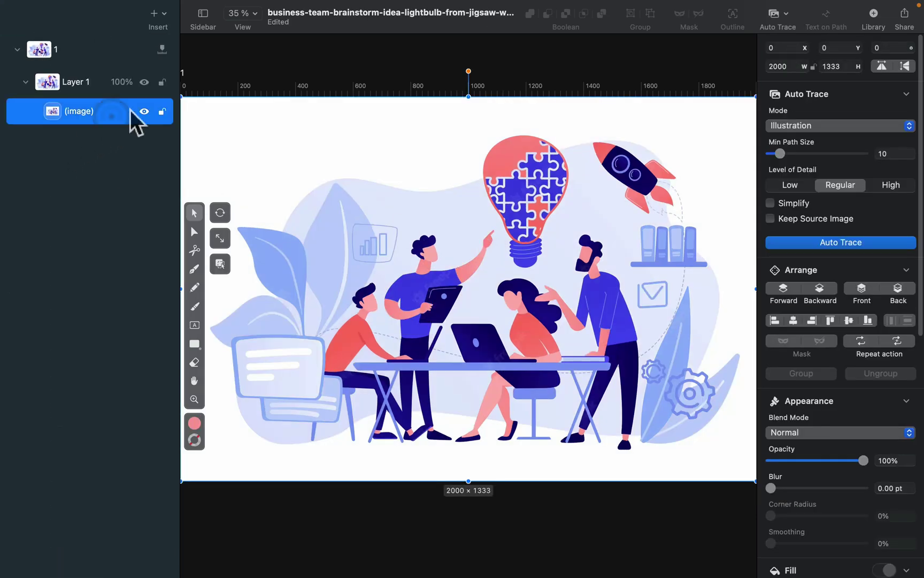
pyautogui.click(821, 91)
pyautogui.click(817, 94)
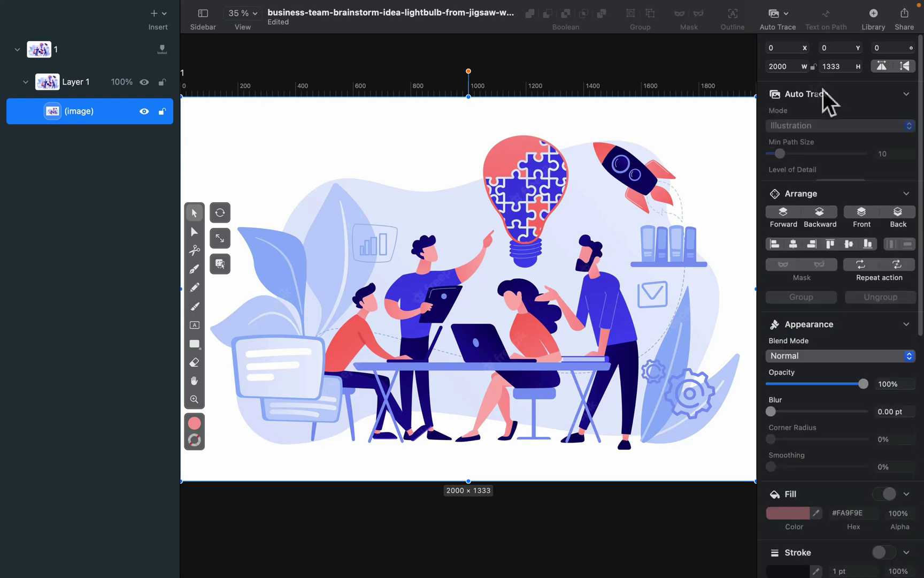
pyautogui.click(819, 126)
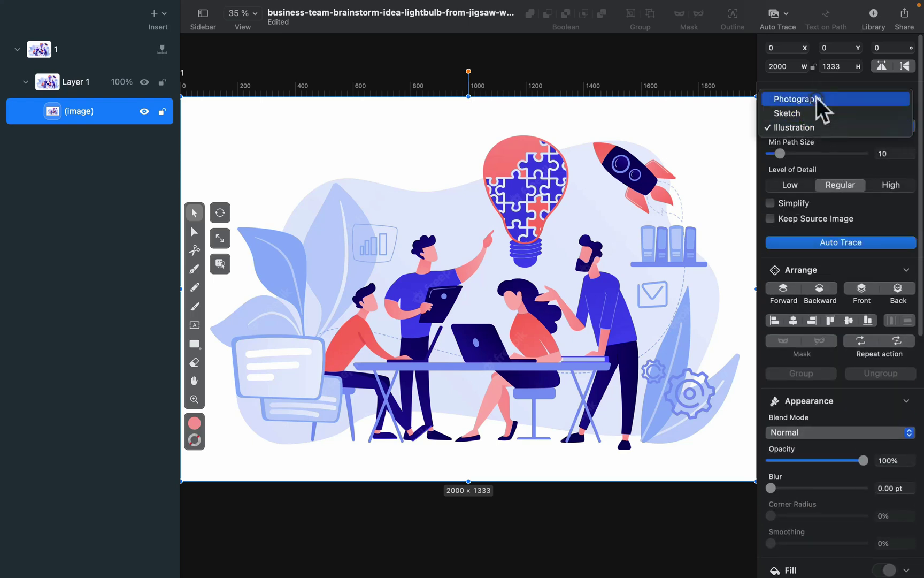
pyautogui.click(818, 98)
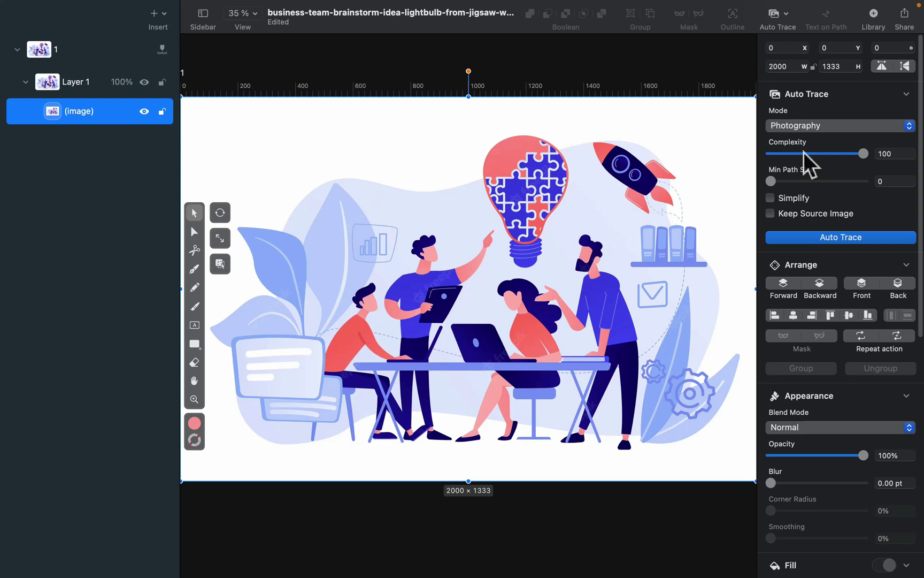
pyautogui.click(824, 128)
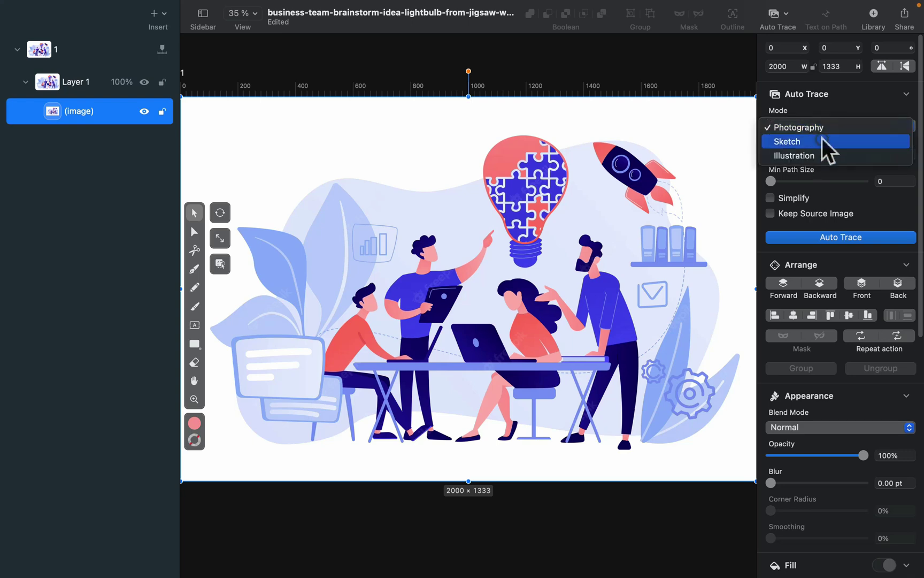
pyautogui.click(824, 141)
pyautogui.click(815, 129)
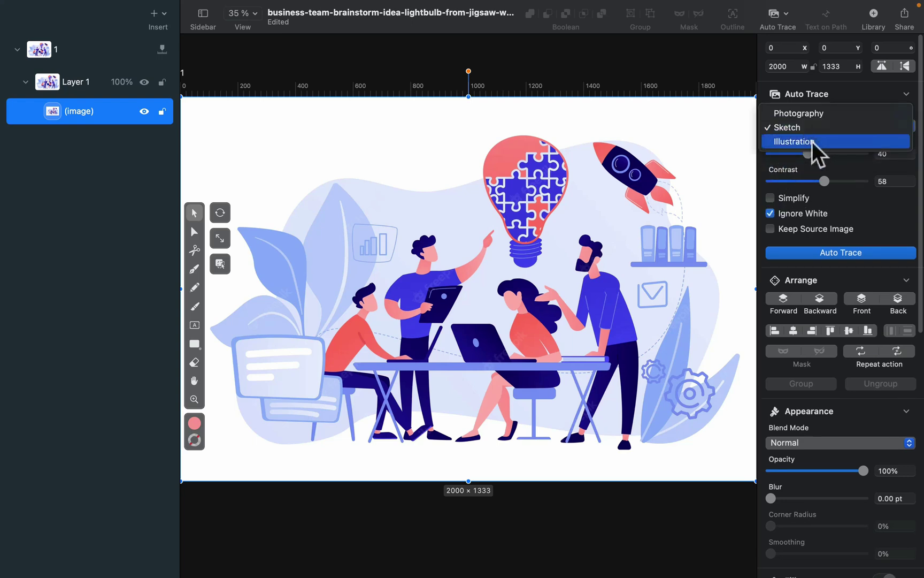
pyautogui.click(810, 141)
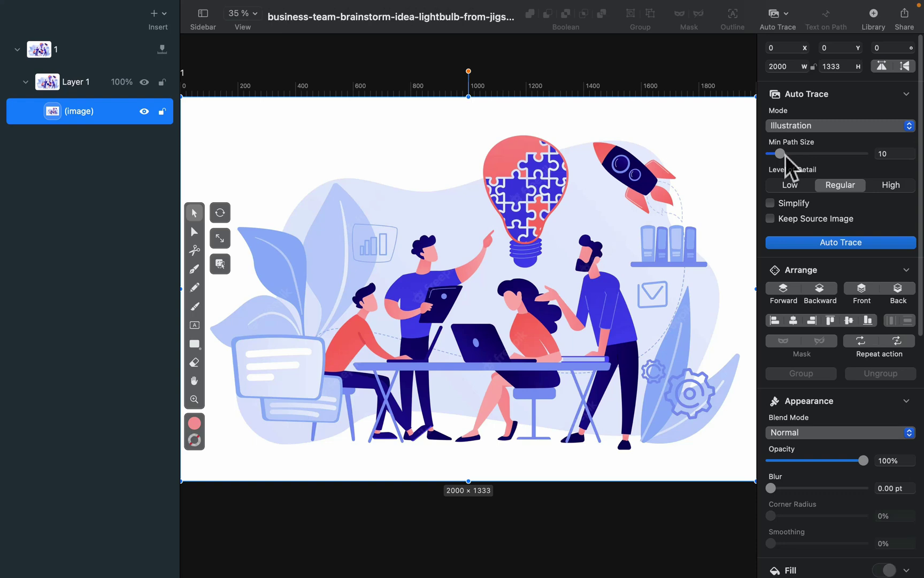
# Step: Set Level of Detail to High and leave Simplify unchecked
pyautogui.click(791, 185)
pyautogui.click(832, 188)
pyautogui.click(893, 187)
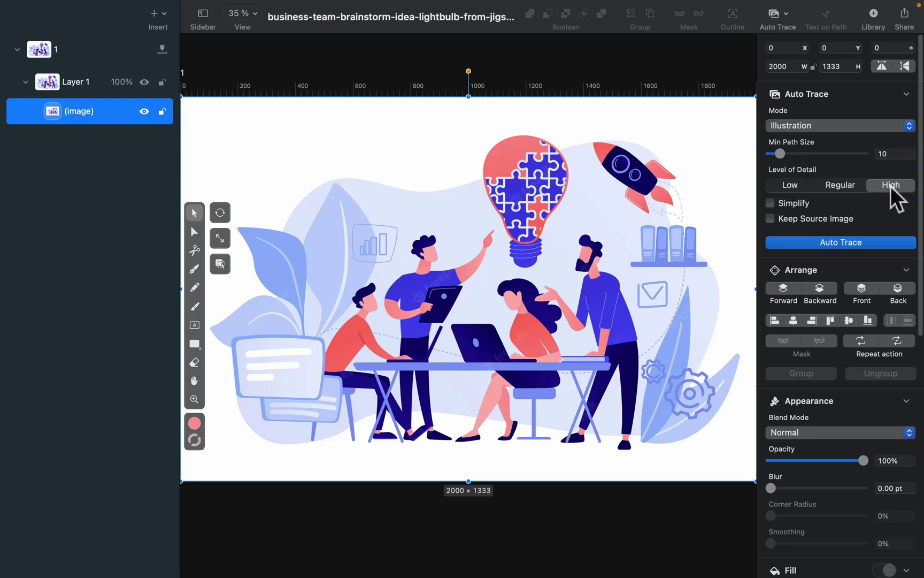
pyautogui.click(770, 203)
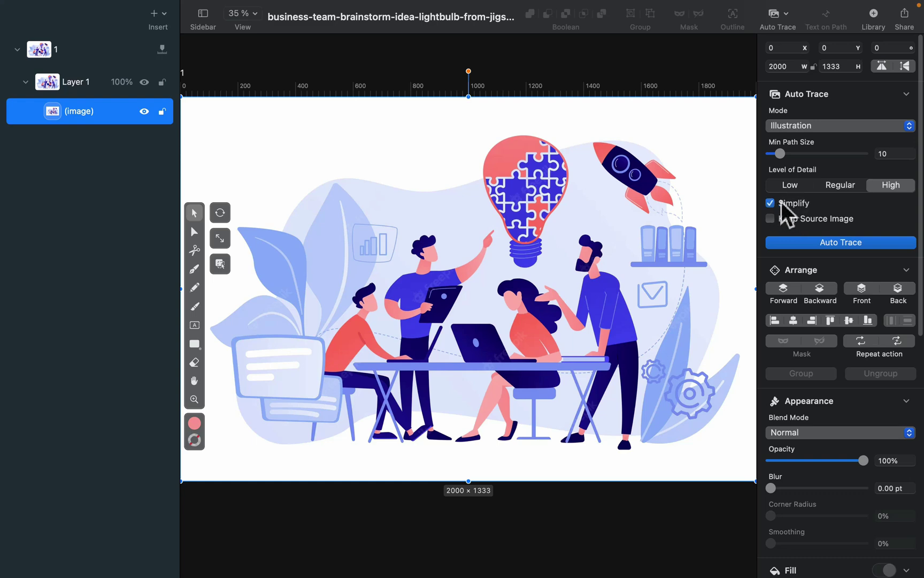
pyautogui.click(780, 205)
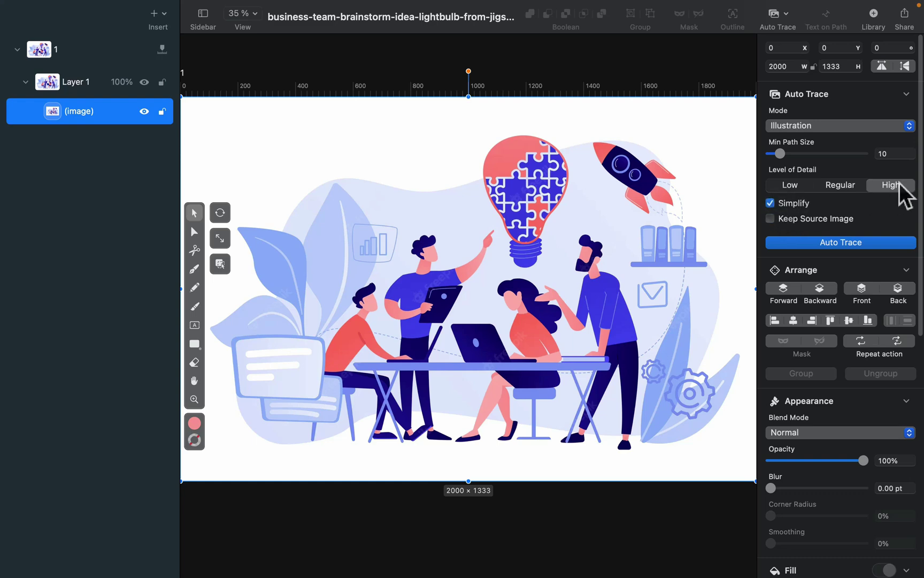
pyautogui.click(796, 203)
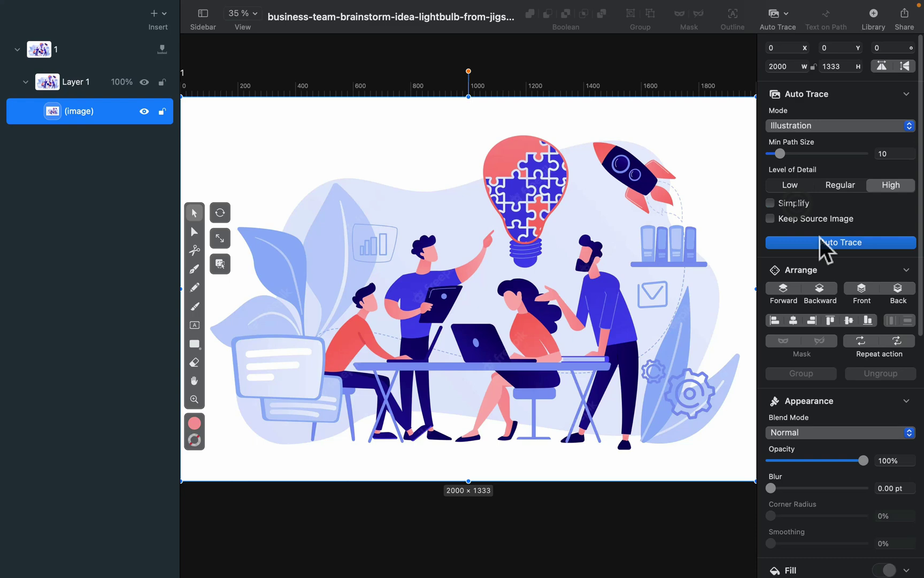
pyautogui.click(831, 243)
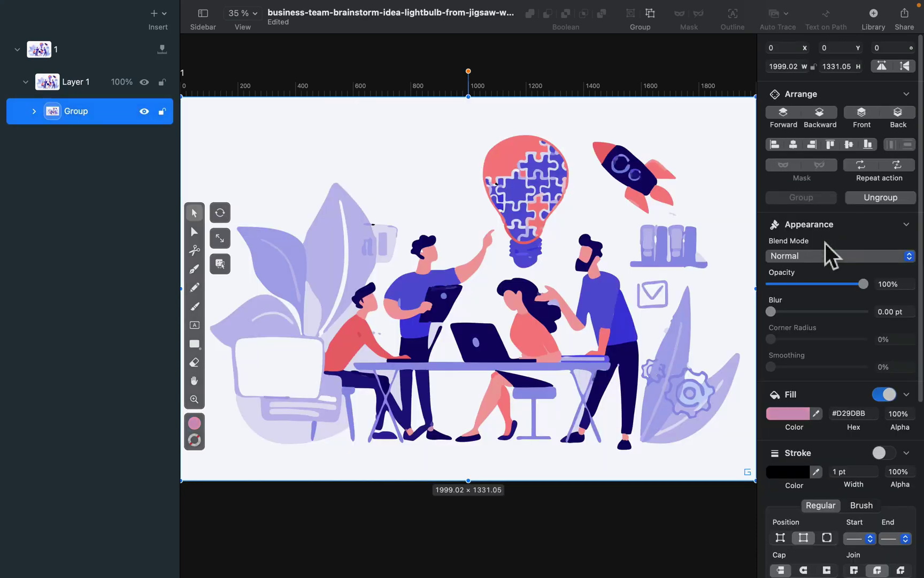
pyautogui.press('super+plus')
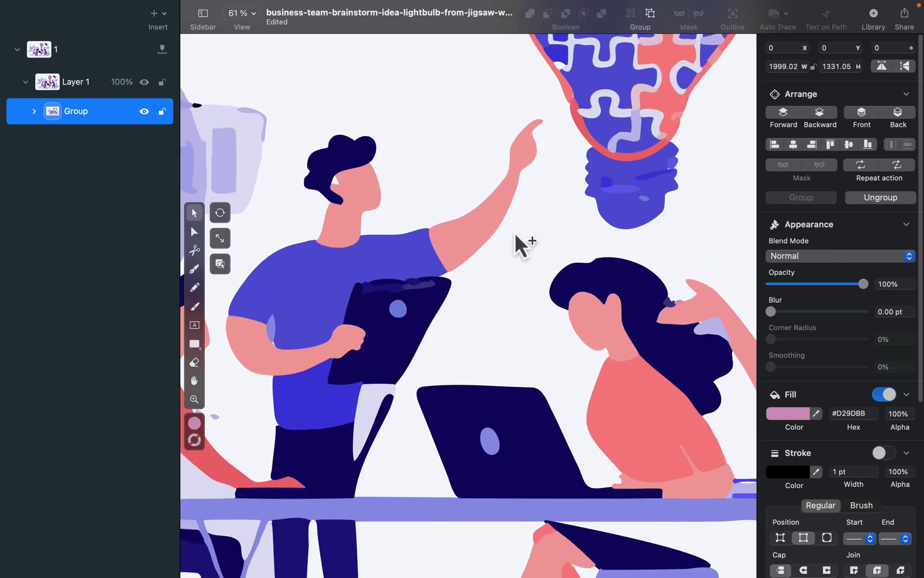
pyautogui.press('super+minus')
pyautogui.press('super+z')
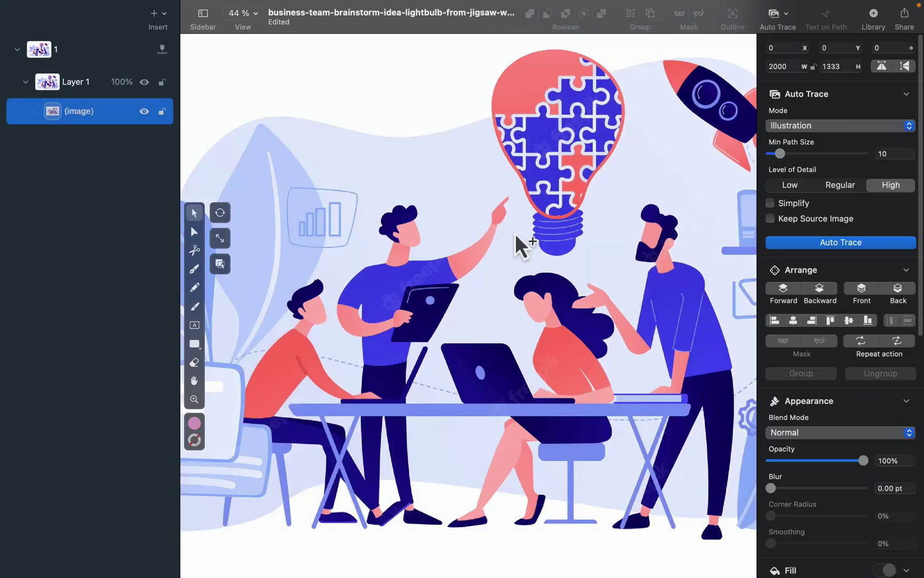
# Step: Set Level of Detail to Low and auto-trace the brainstorm image
pyautogui.click(617, 223)
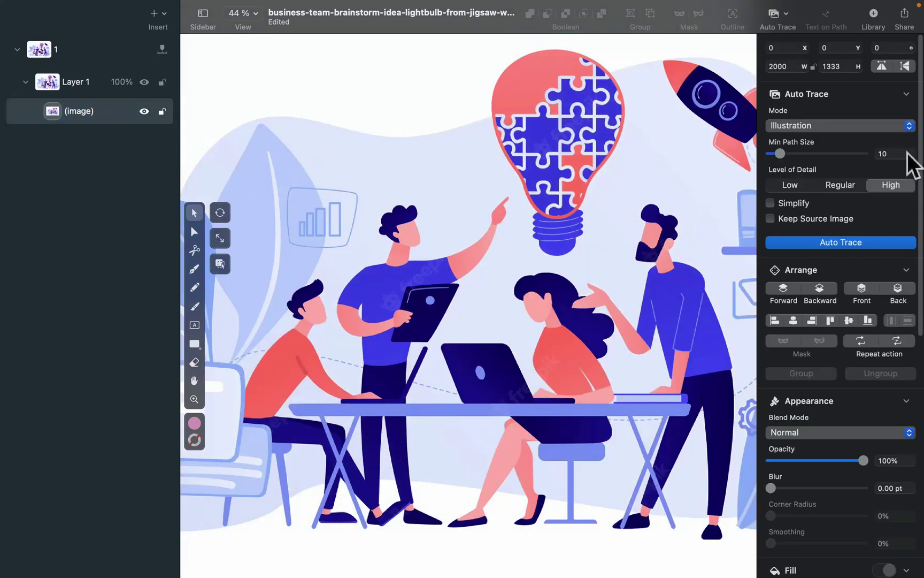
pyautogui.click(790, 183)
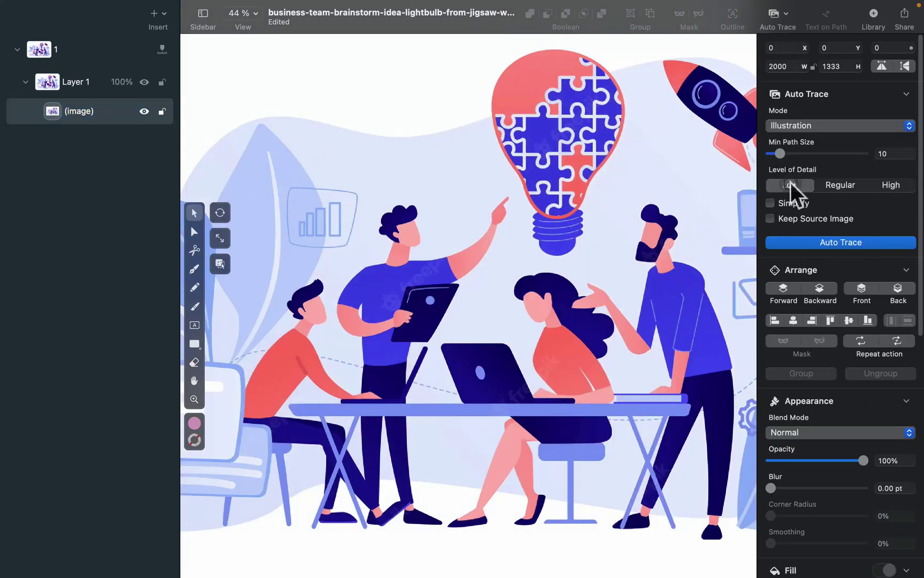
pyautogui.click(854, 244)
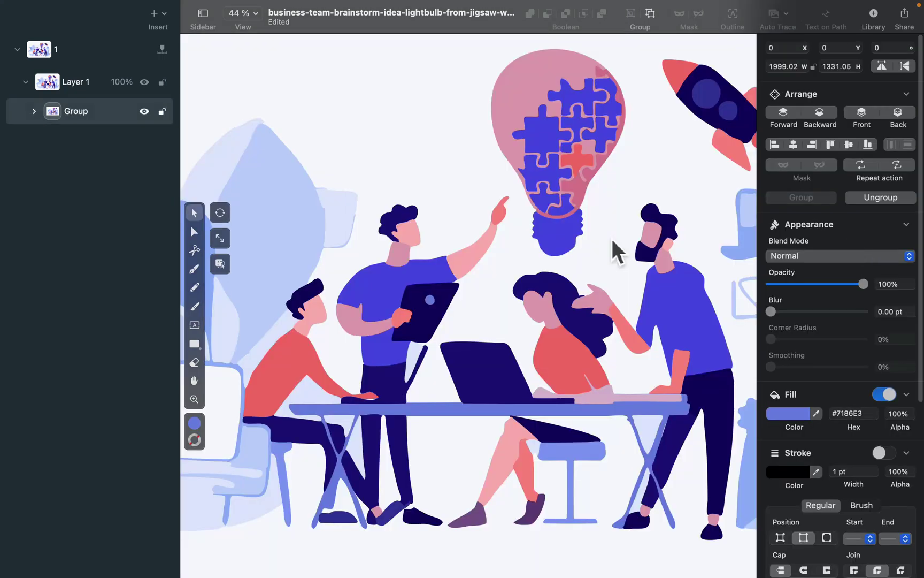
# Step: Show rulers, pan around the low-detail trace, then undo it back to the original image
pyautogui.press('super+r')
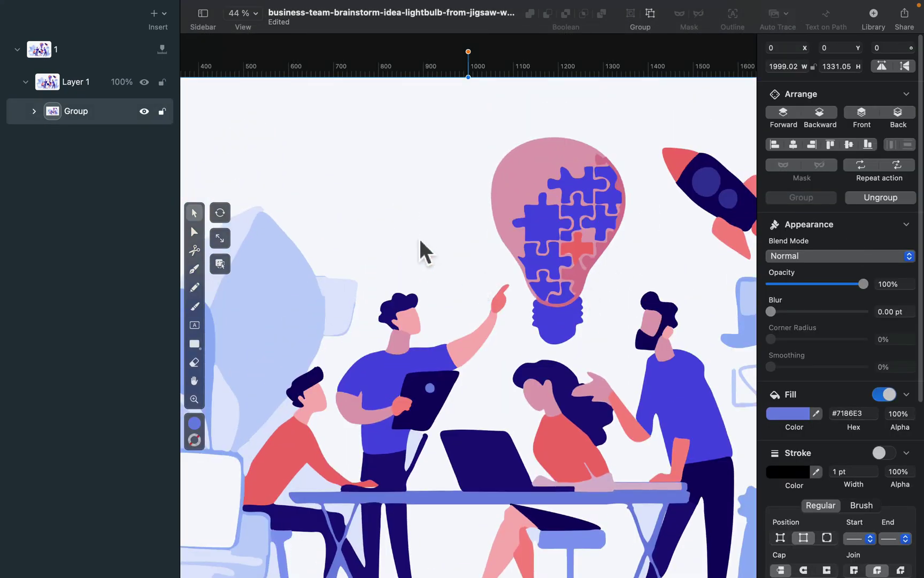
pyautogui.moveTo(384, 429); pyautogui.dragTo(342, 273)
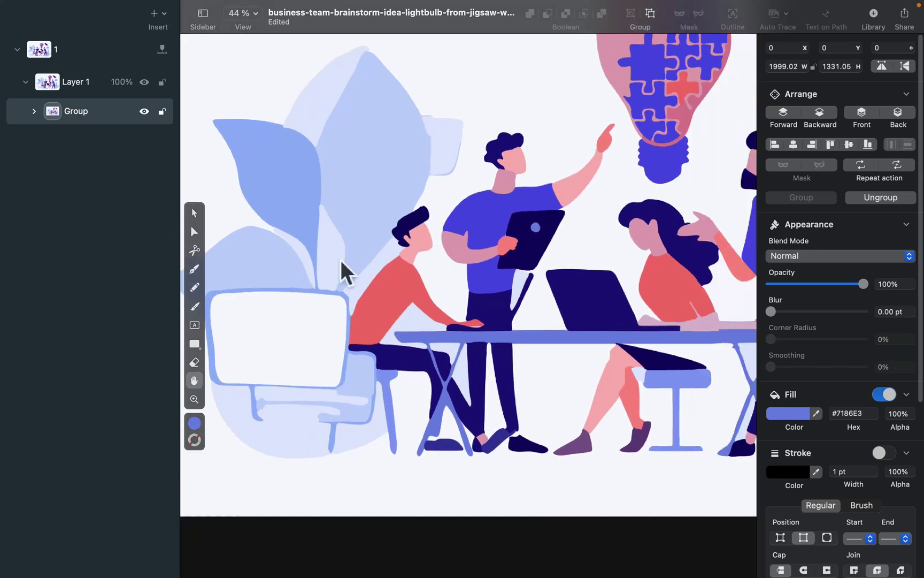
pyautogui.hscroll(5, 343, 273)
pyautogui.scroll(3, 512, 258)
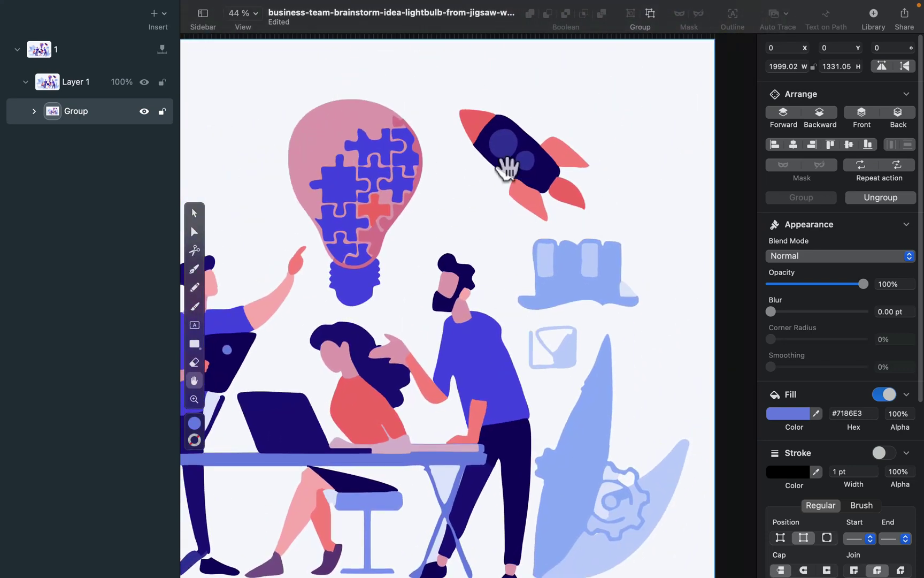
pyautogui.hscroll(-10, 462, 378)
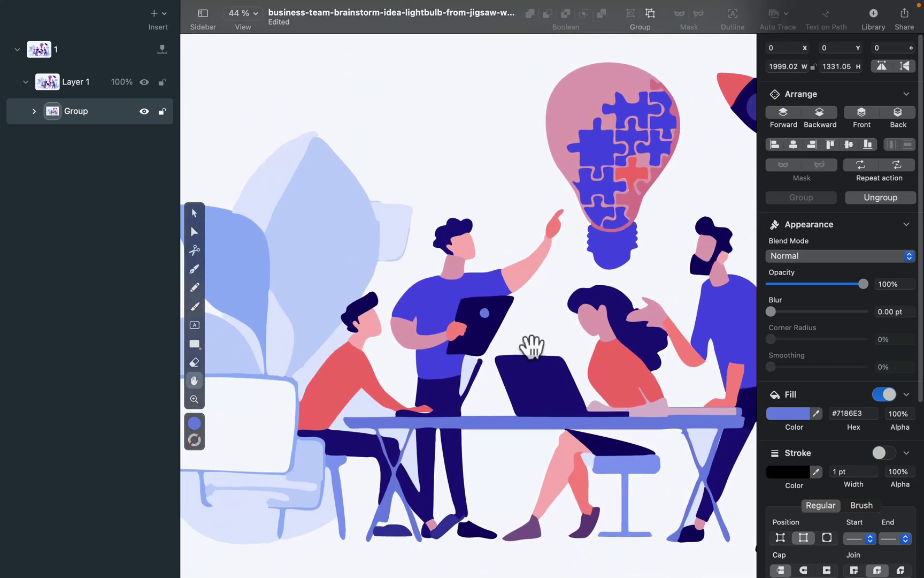
pyautogui.press('v')
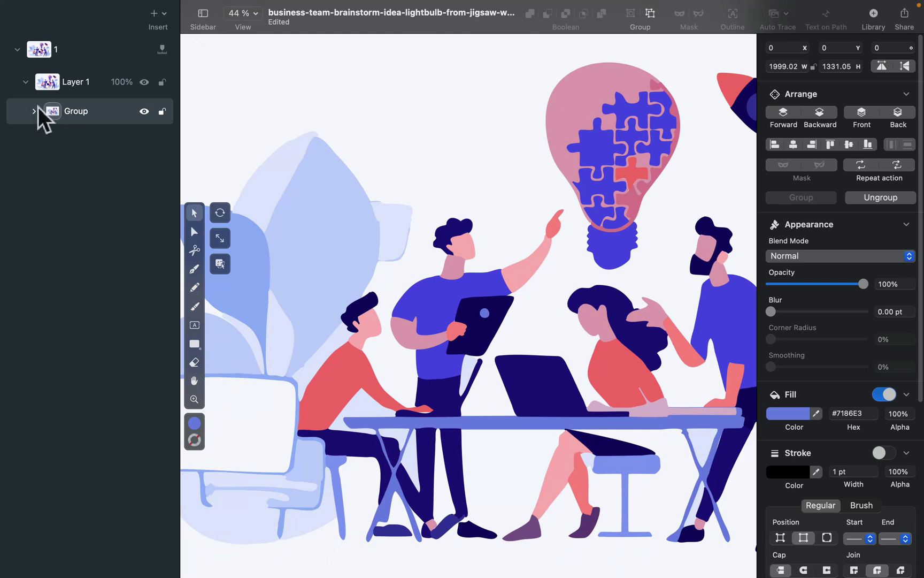
pyautogui.press('super+z')
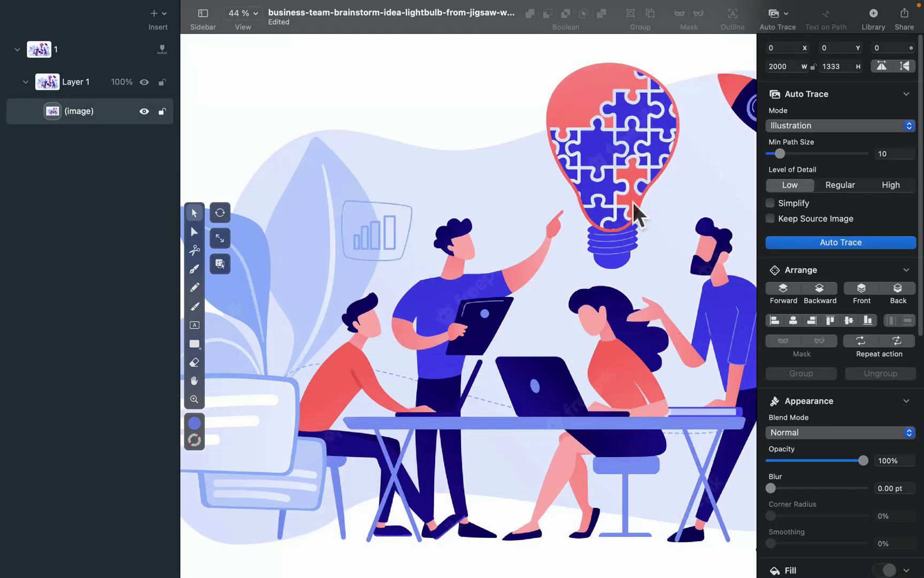
# Step: Trace the lightbulb illustration with Simplify on, undo the trace, zoom out and reselect the image
pyautogui.click(797, 204)
pyautogui.click(803, 244)
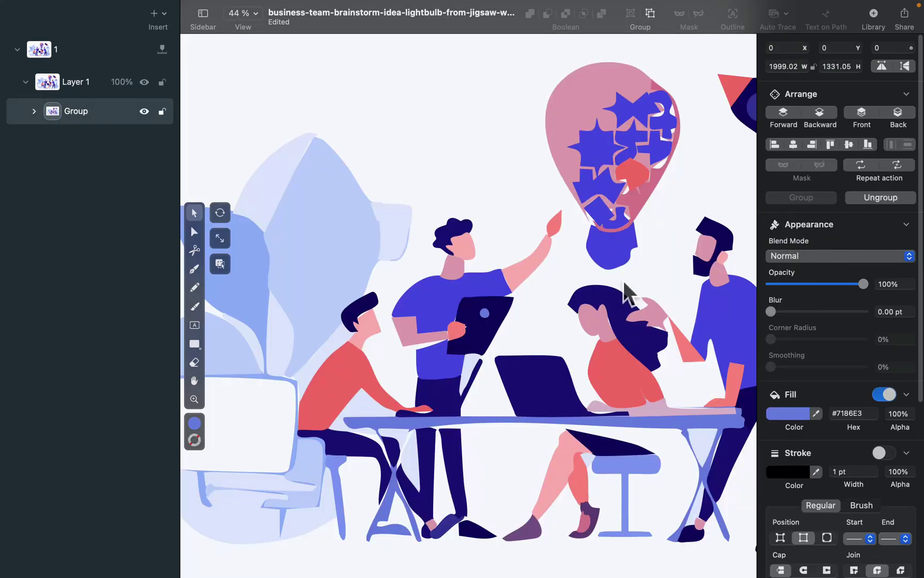
pyautogui.press('super+z')
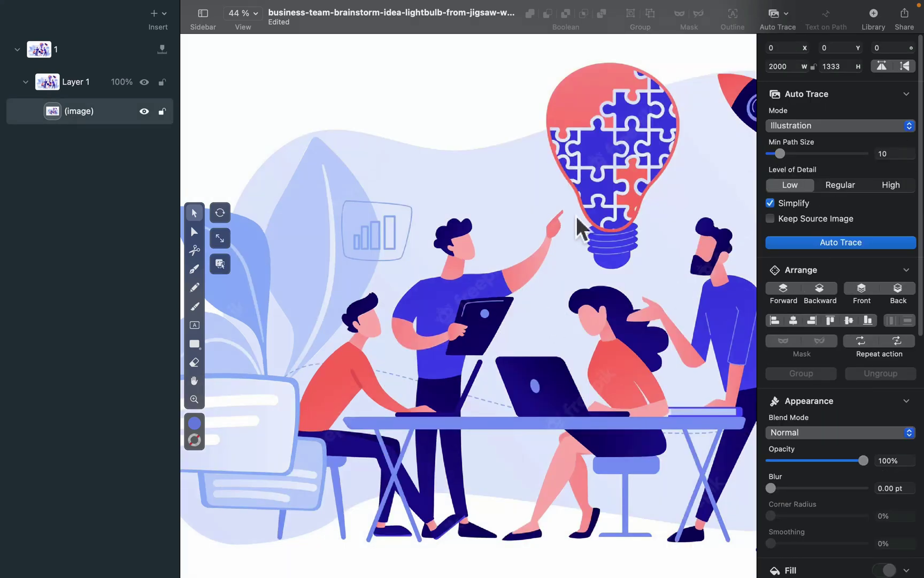
pyautogui.scroll(-5, 578, 231)
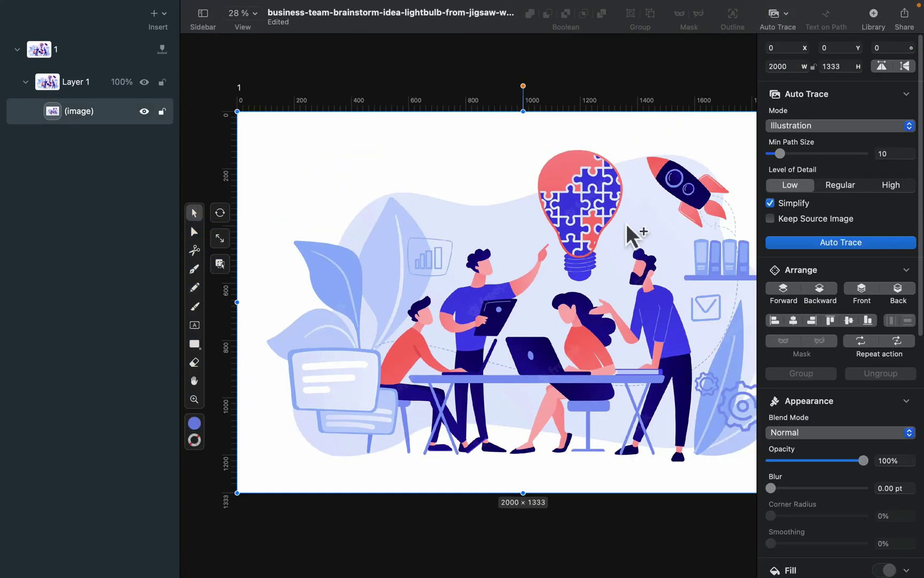
pyautogui.hscroll(3, 602, 226)
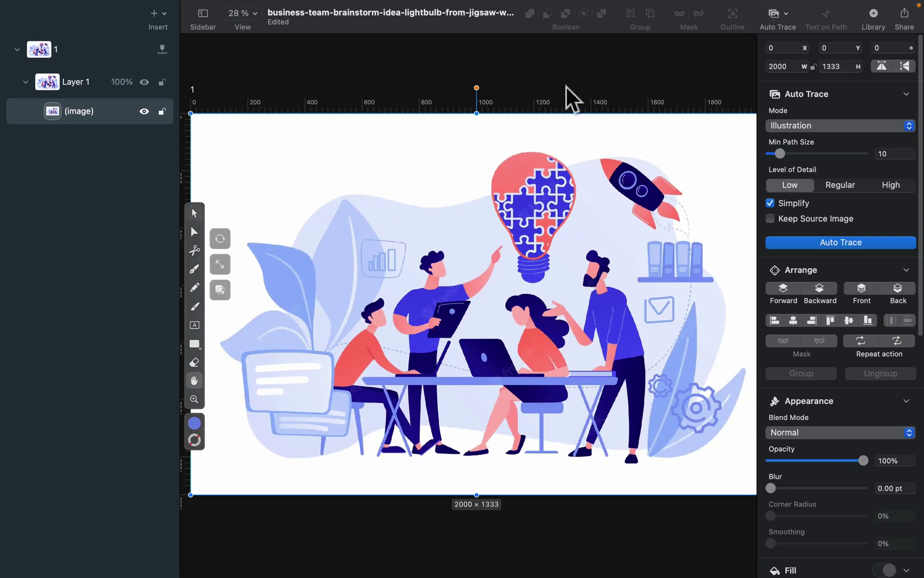
pyautogui.click(565, 65)
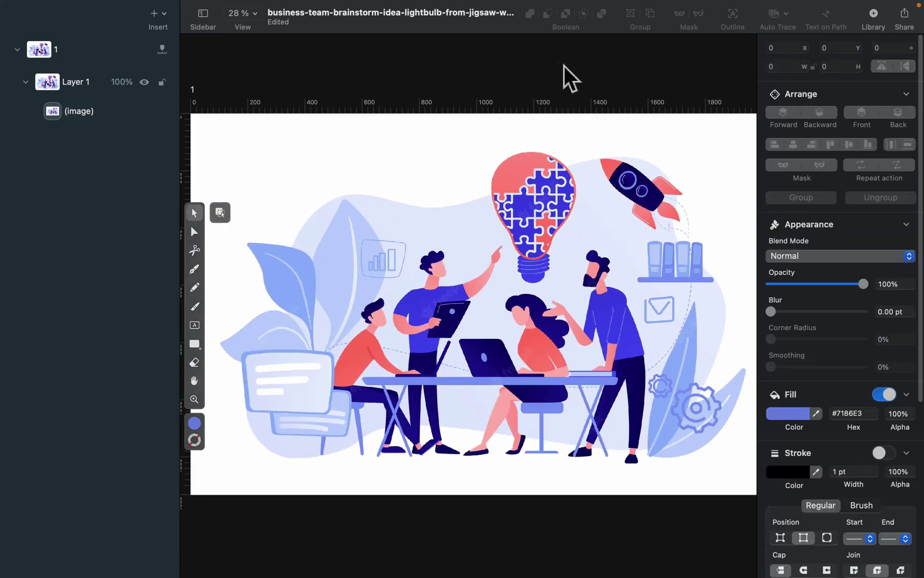
pyautogui.click(541, 225)
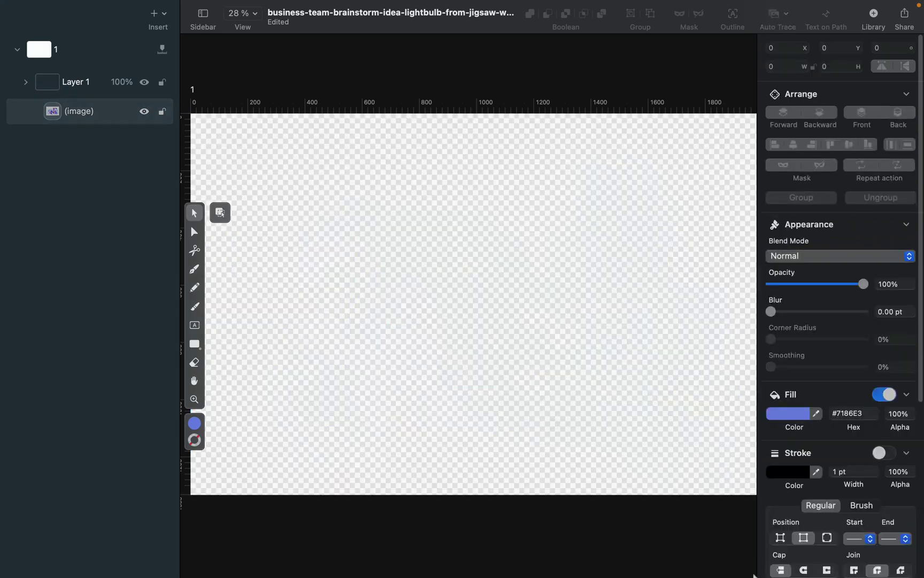
# Step: Select the coffee-cup sketch image and, after trying Photography and Illustration, set its trace mode to Sketch
pyautogui.click(351, 137)
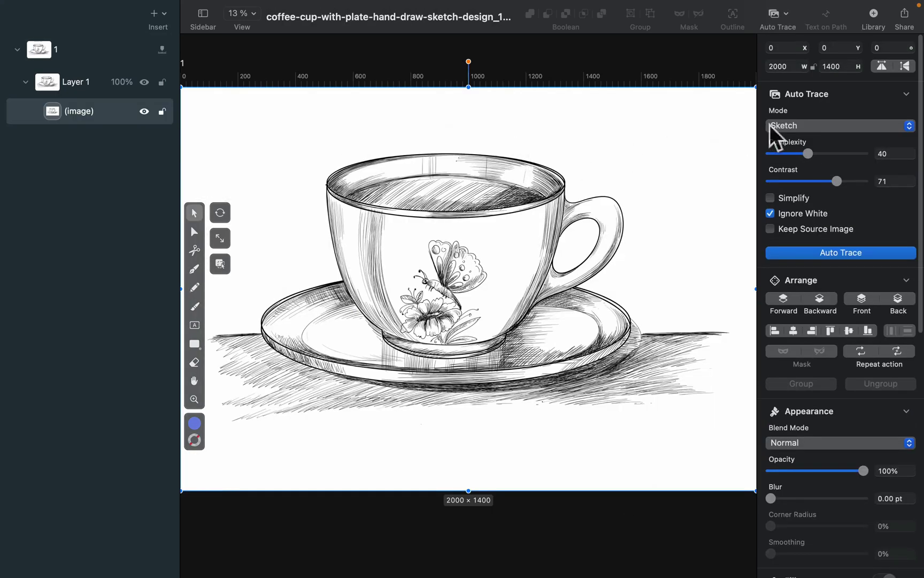
pyautogui.click(806, 128)
pyautogui.click(810, 113)
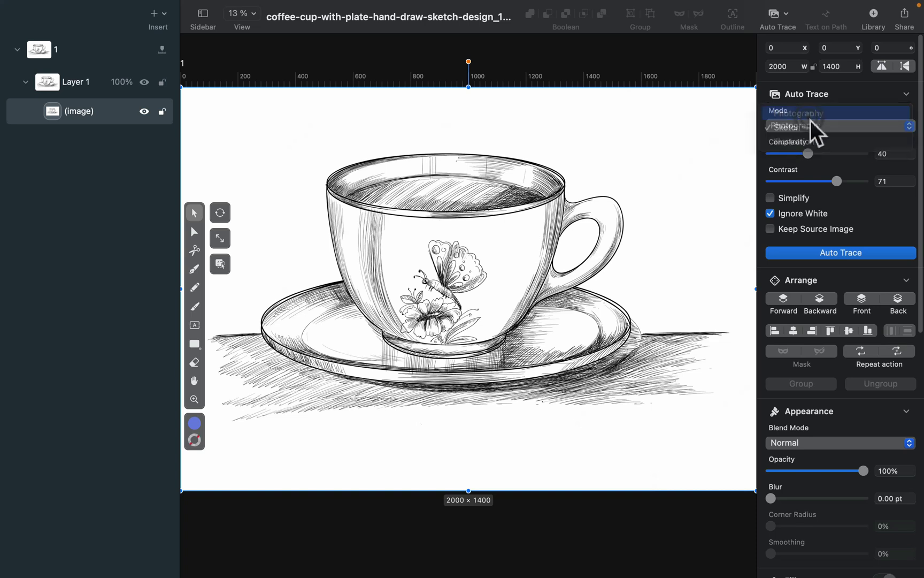
pyautogui.click(811, 122)
pyautogui.click(811, 155)
pyautogui.click(813, 127)
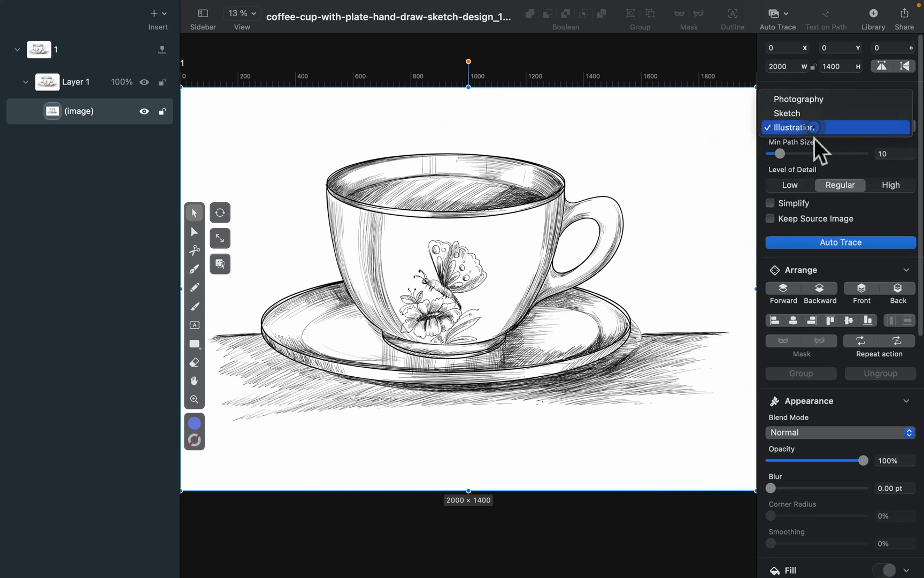
pyautogui.click(810, 111)
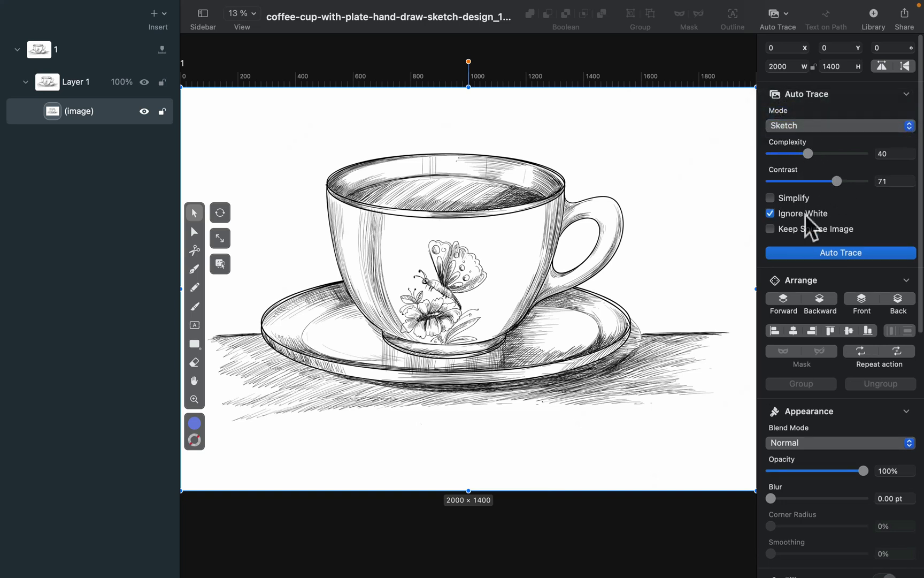
# Step: Auto-trace the coffee-cup sketch into one 1798 × 926 Curve, compare with the original, and zoom in
pyautogui.click(843, 256)
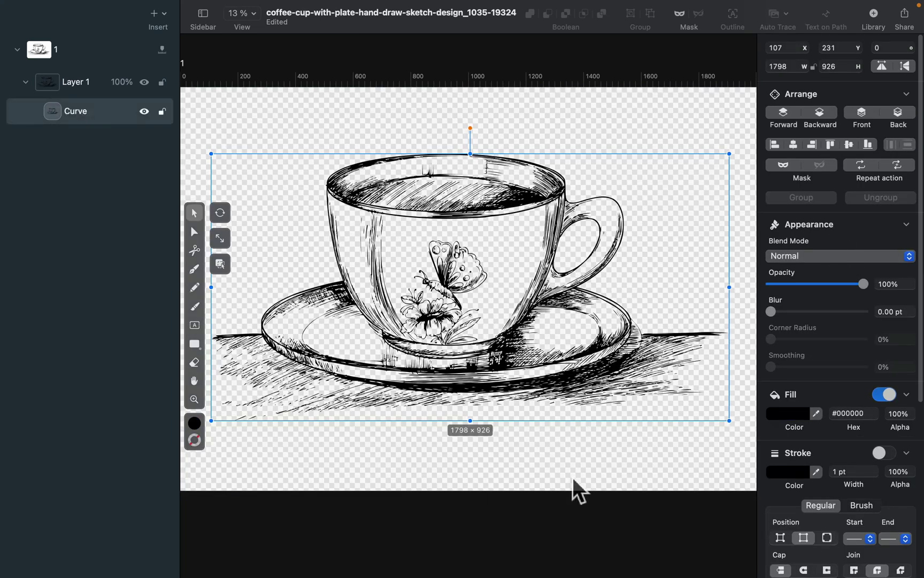
pyautogui.click(578, 479)
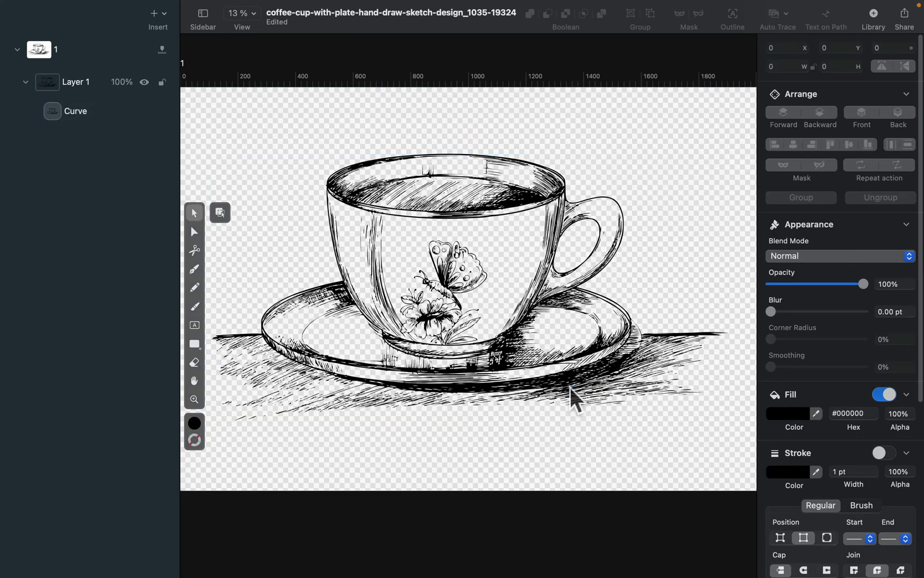
pyautogui.press('super+z')
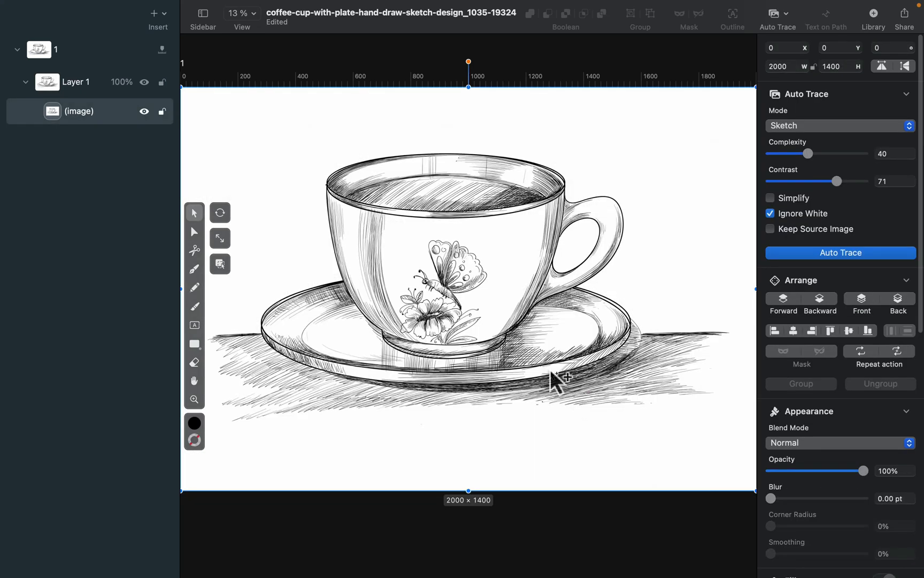
pyautogui.press('super+shift+z')
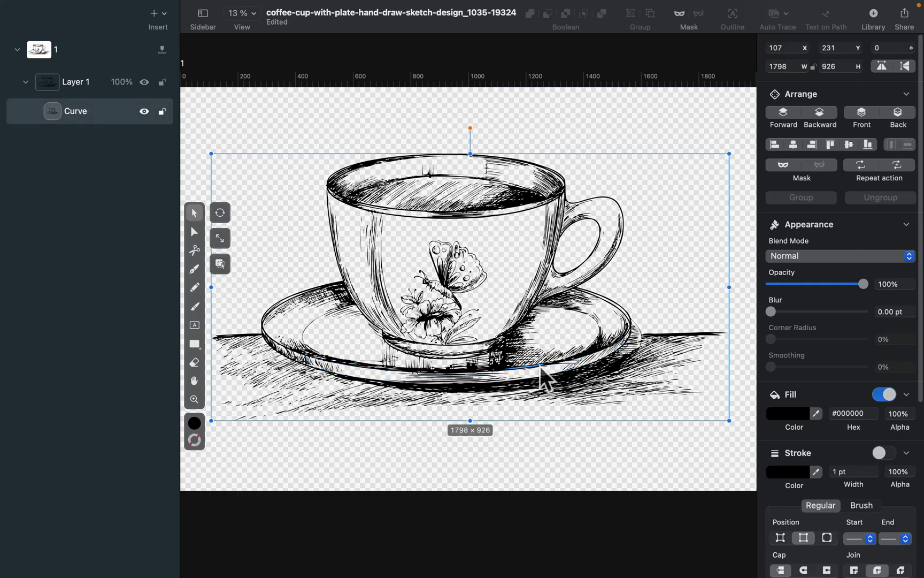
pyautogui.press('super+plus')
pyautogui.press('super+plus')
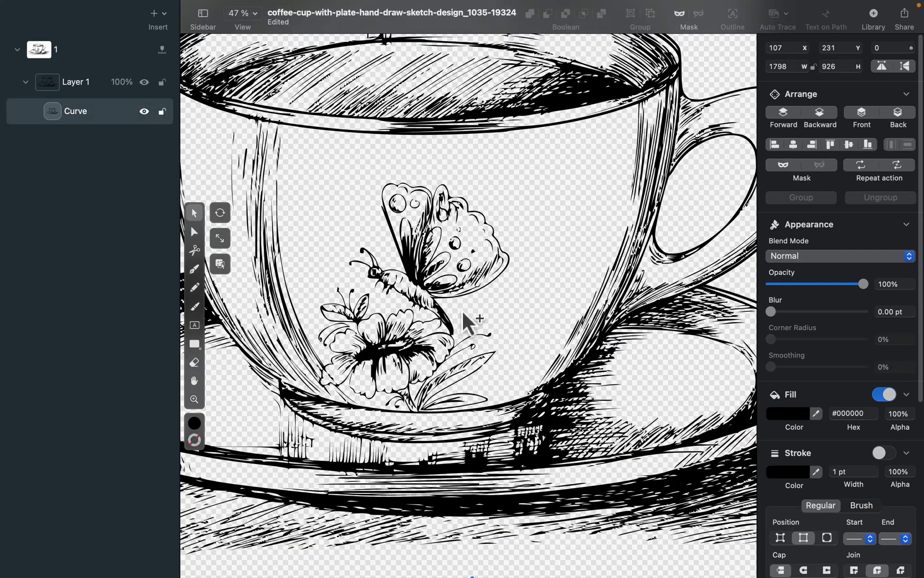
# Step: Zoom further onto the butterfly and inspect the flower petal path's nodes
pyautogui.press('super+plus')
pyautogui.press('super+plus')
pyautogui.click(195, 231)
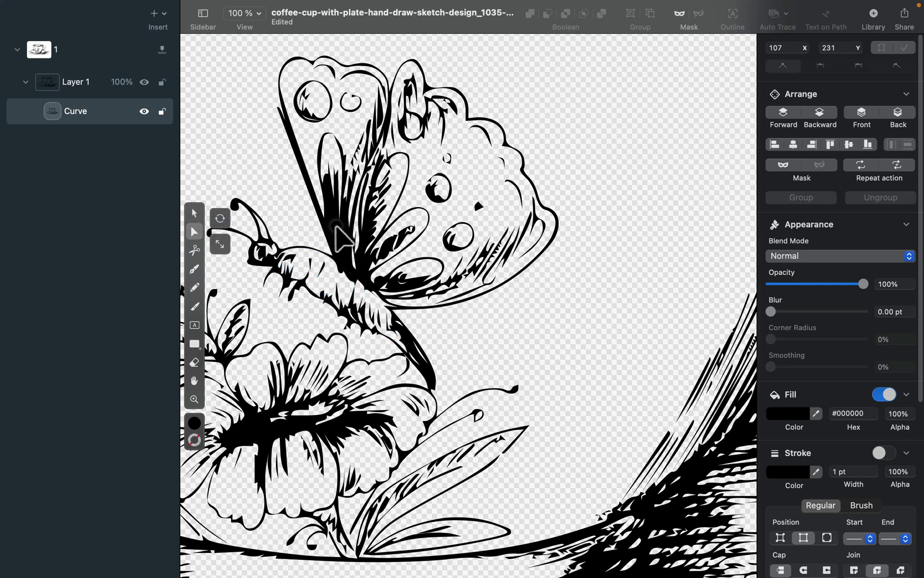
pyautogui.scroll(-8, 475, 353)
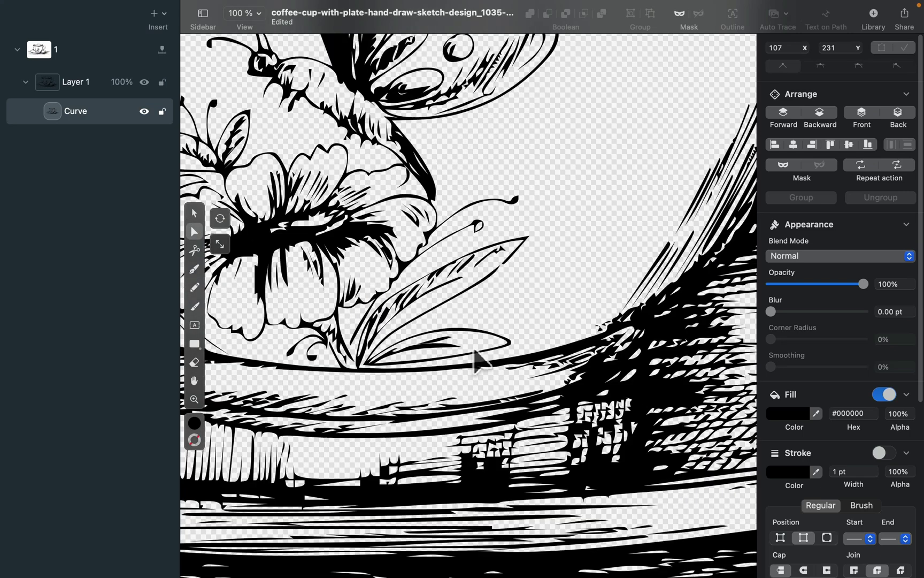
pyautogui.click(379, 229)
pyautogui.click(380, 229)
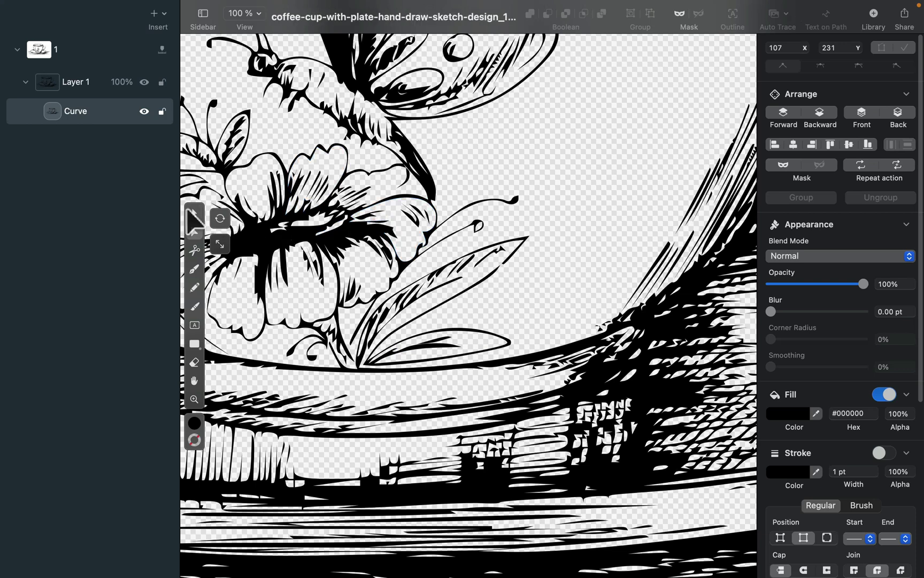
pyautogui.click(193, 214)
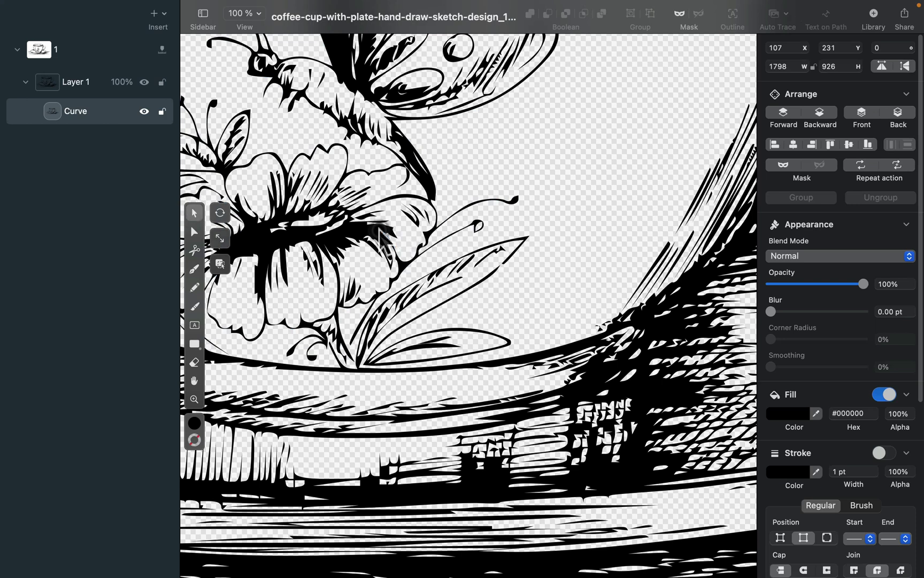
# Step: Select the Curve layer, test-move the flower curve up and right, then undo the move
pyautogui.click(91, 106)
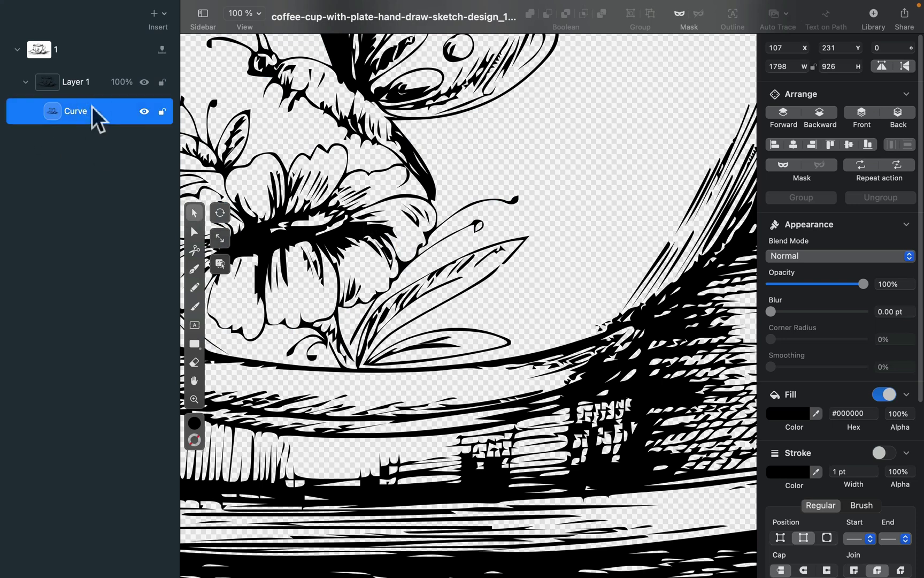
pyautogui.click(91, 81)
pyautogui.click(94, 113)
pyautogui.click(412, 245)
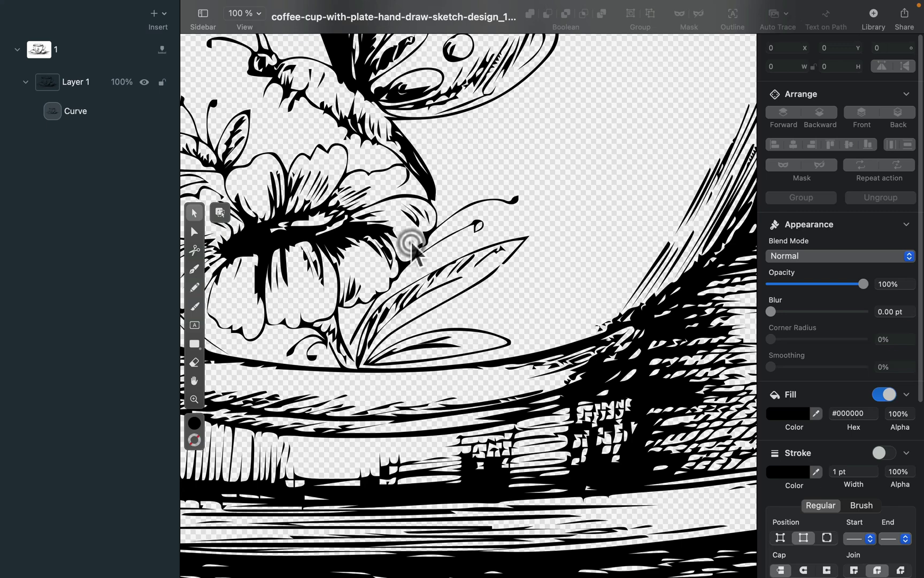
pyautogui.moveTo(422, 252); pyautogui.dragTo(676, 334)
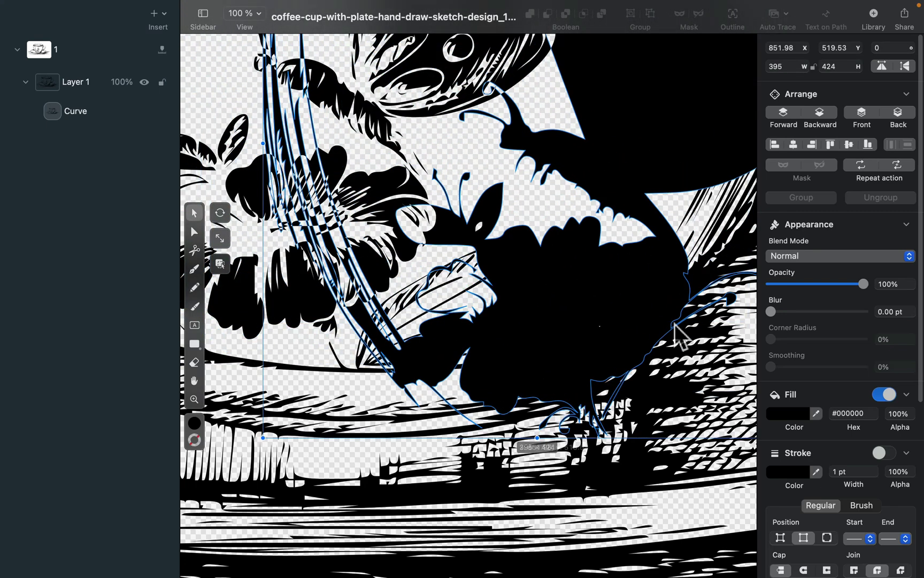
pyautogui.press('super+z')
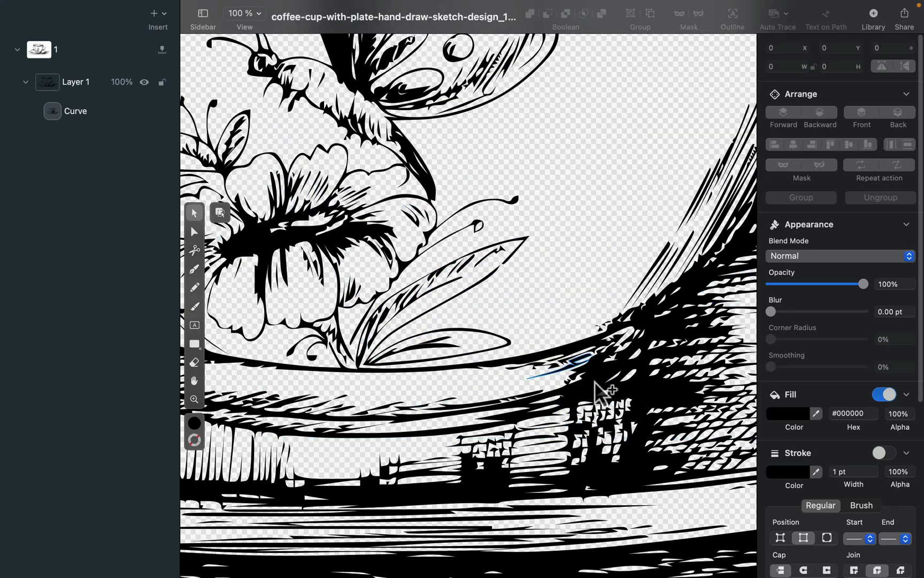
pyautogui.scroll(3, 497, 353)
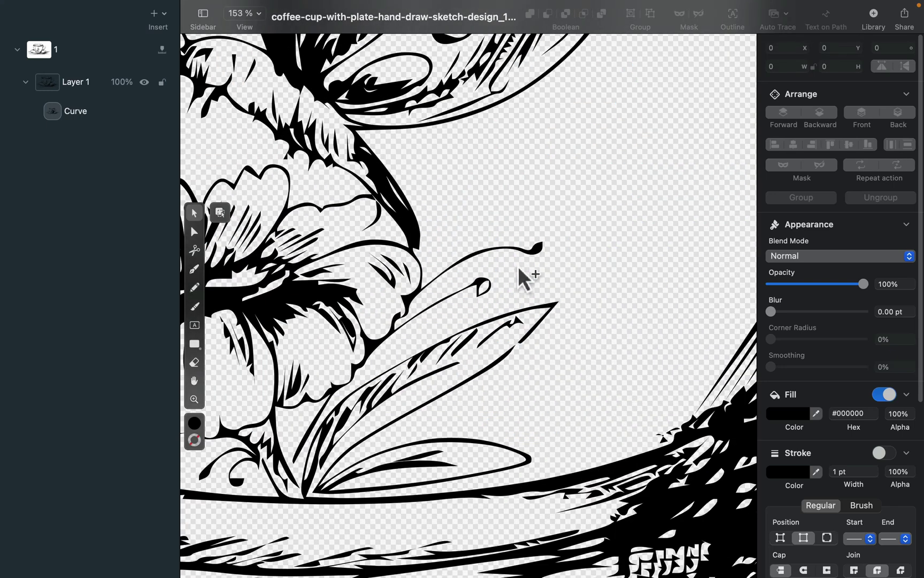
# Step: Try pulling a node on the flower curve outward, then cancel the reshape
pyautogui.click(474, 285)
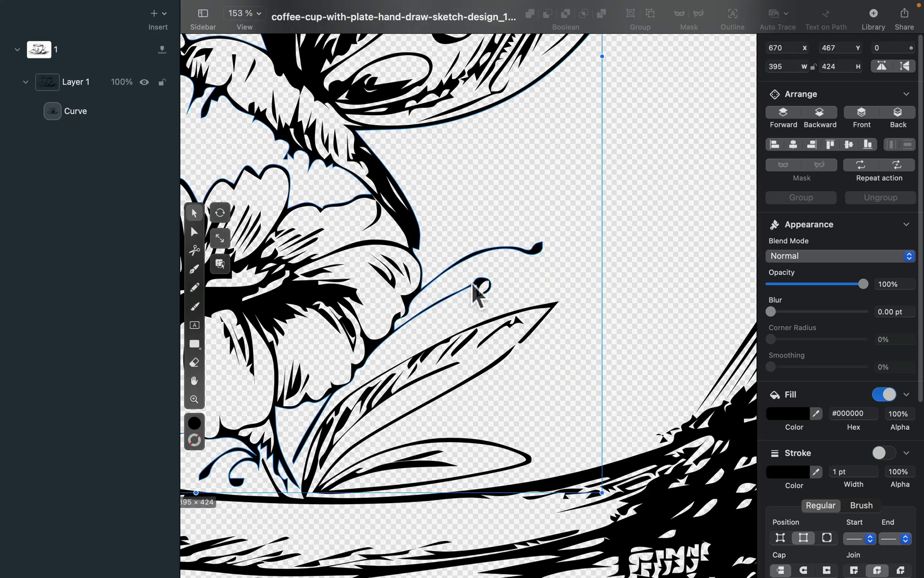
pyautogui.click(194, 231)
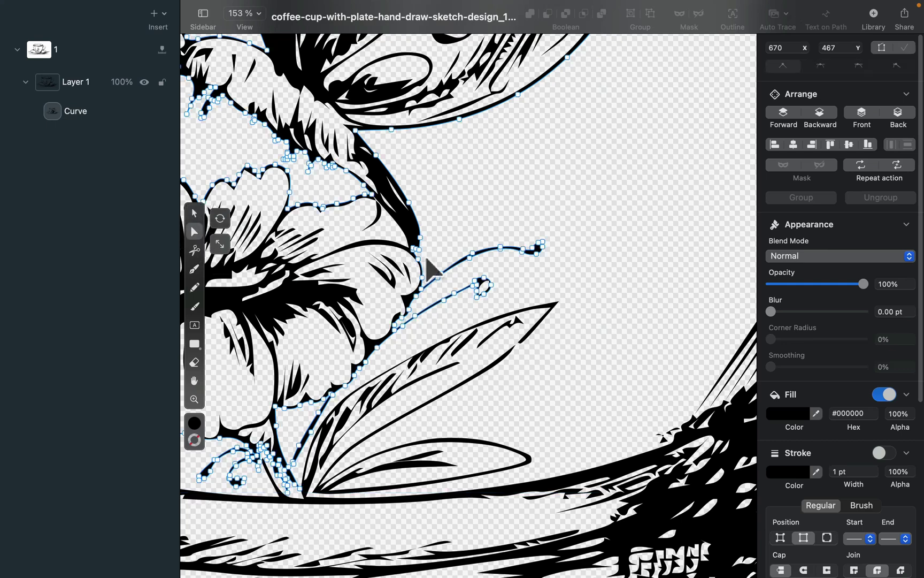
pyautogui.moveTo(419, 237)
pyautogui.mouseDown()
pyautogui.moveTo(444, 226)
pyautogui.moveTo(416, 234)
pyautogui.mouseUp()
pyautogui.press('Escape')
pyautogui.scroll(-2, 293, 444)
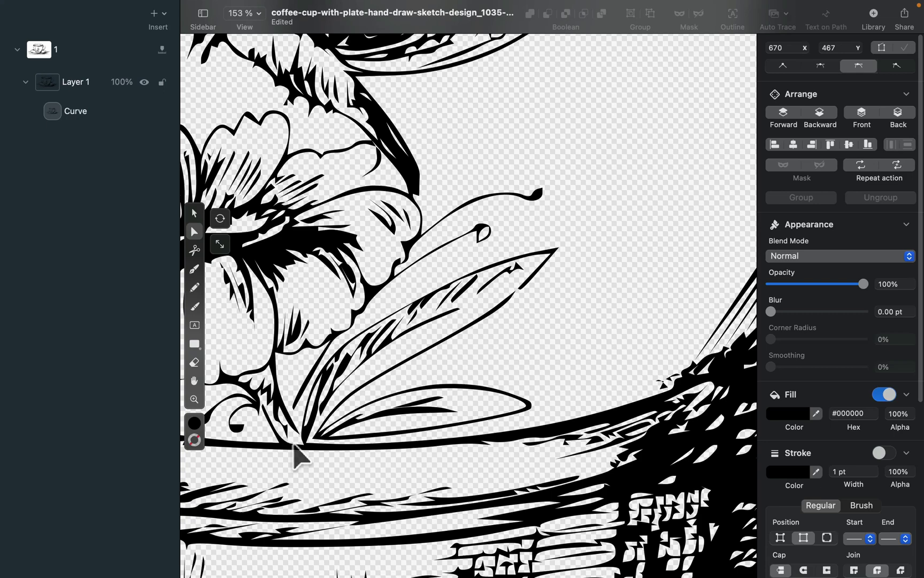
pyautogui.scroll(-4, 301, 455)
# Step: Drag a butterfly antenna node into a thicker bend and zoom back out to the whole cup
pyautogui.click(283, 320)
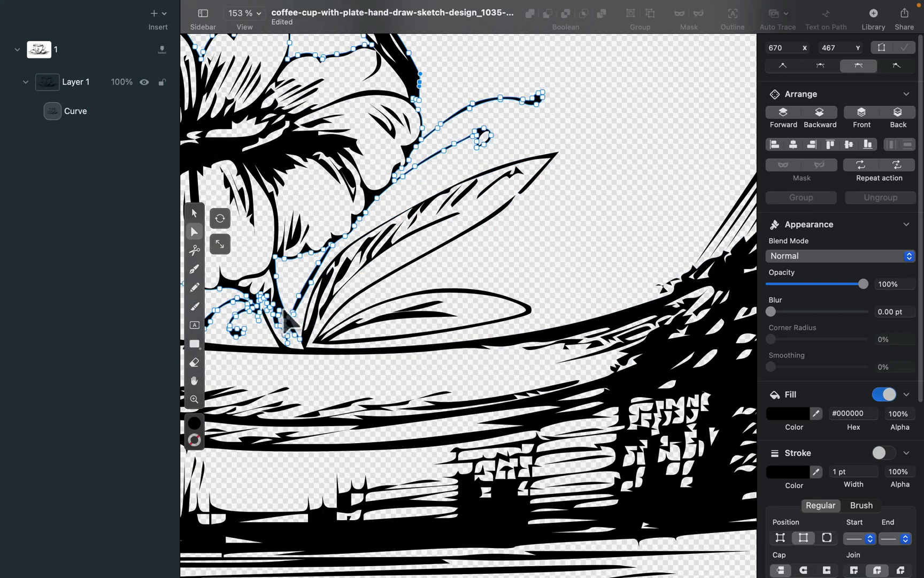
pyautogui.scroll(5, 289, 321)
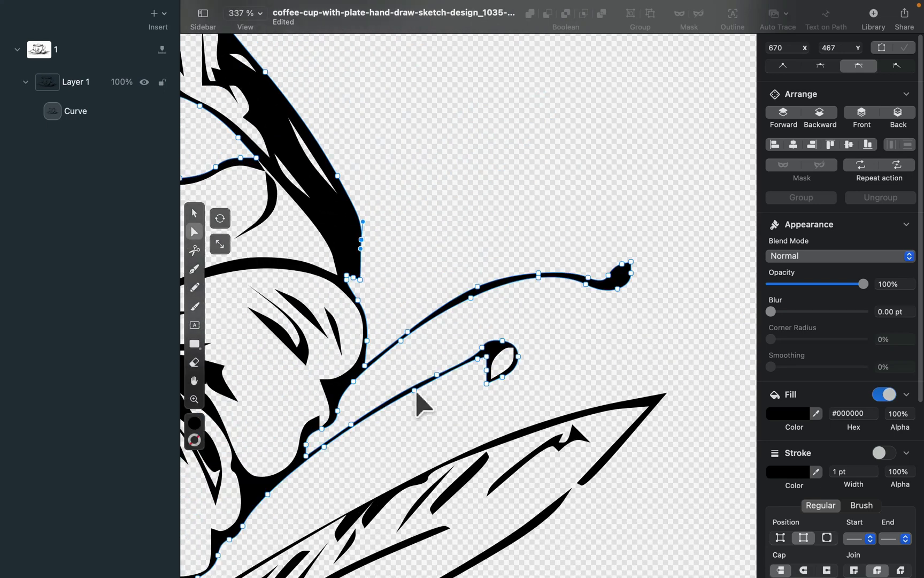
pyautogui.moveTo(415, 391)
pyautogui.mouseDown()
pyautogui.moveTo(421, 412)
pyautogui.moveTo(410, 399)
pyautogui.mouseUp()
pyautogui.scroll(-10, 412, 402)
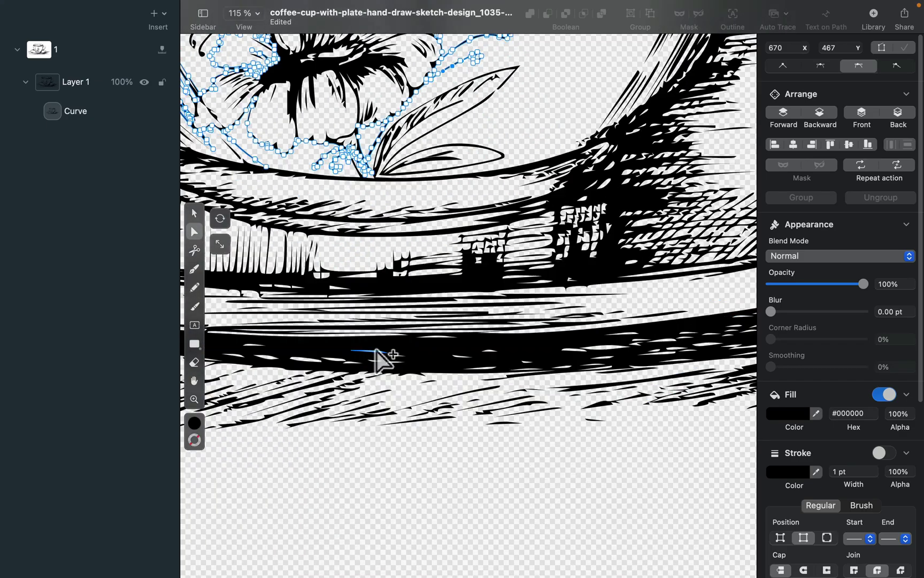
pyautogui.scroll(-4, 377, 354)
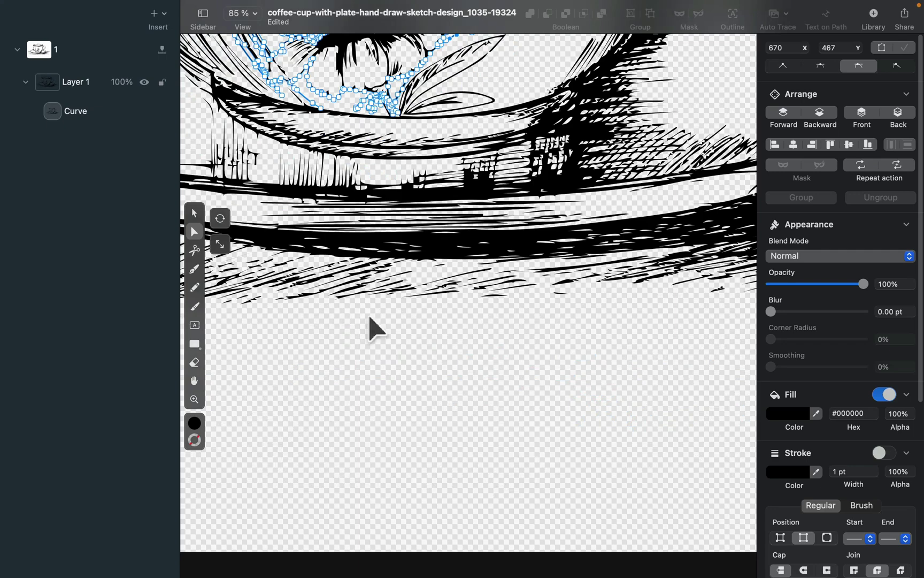
pyautogui.scroll(-2, 369, 320)
pyautogui.click(194, 212)
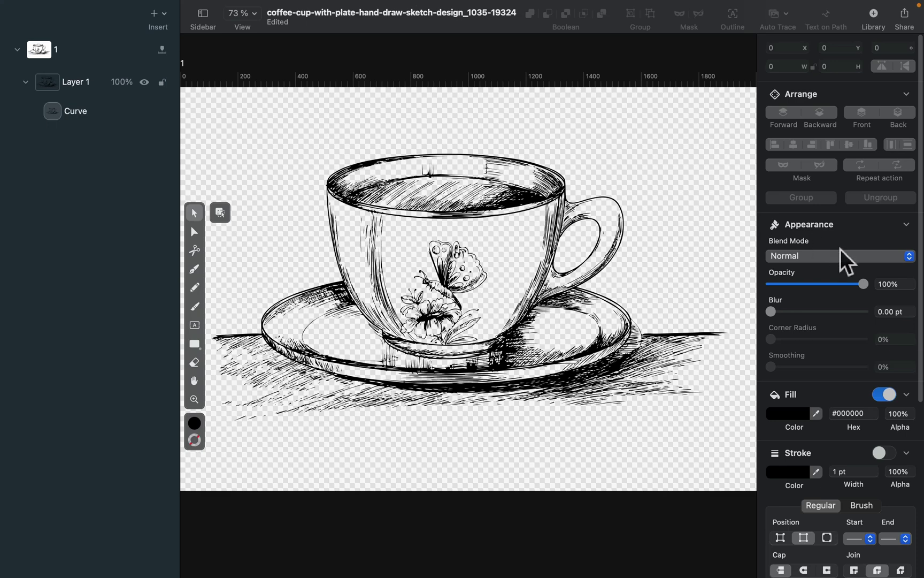
# Step: Delete the traced coffee-cup Curve and select the 2400 × 3000 landscape photo for tracing
pyautogui.click(414, 200)
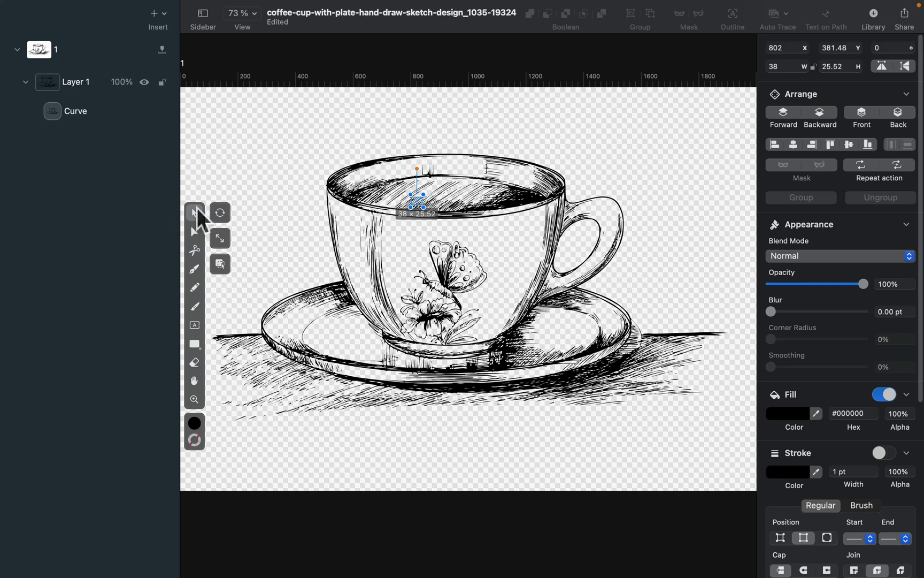
pyautogui.click(73, 81)
pyautogui.click(75, 112)
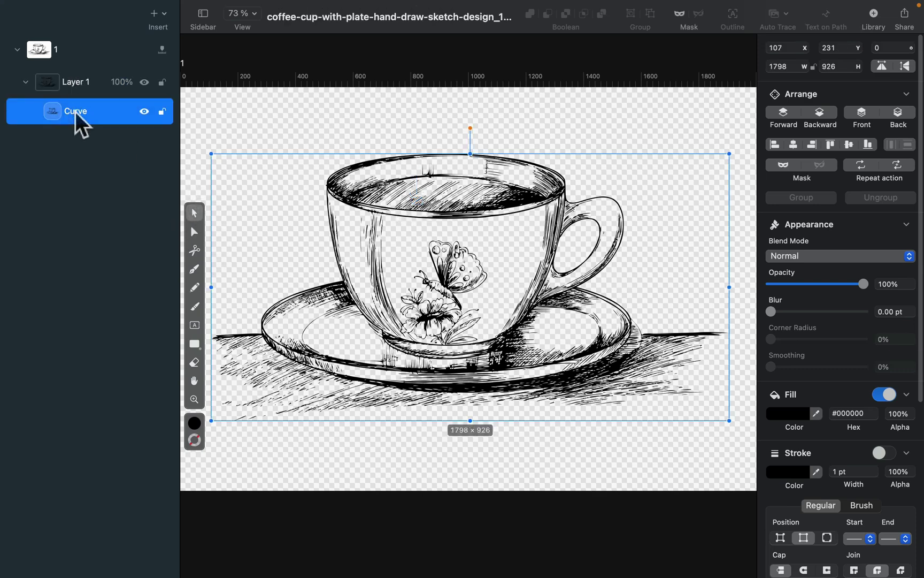
pyautogui.press('BackSpace')
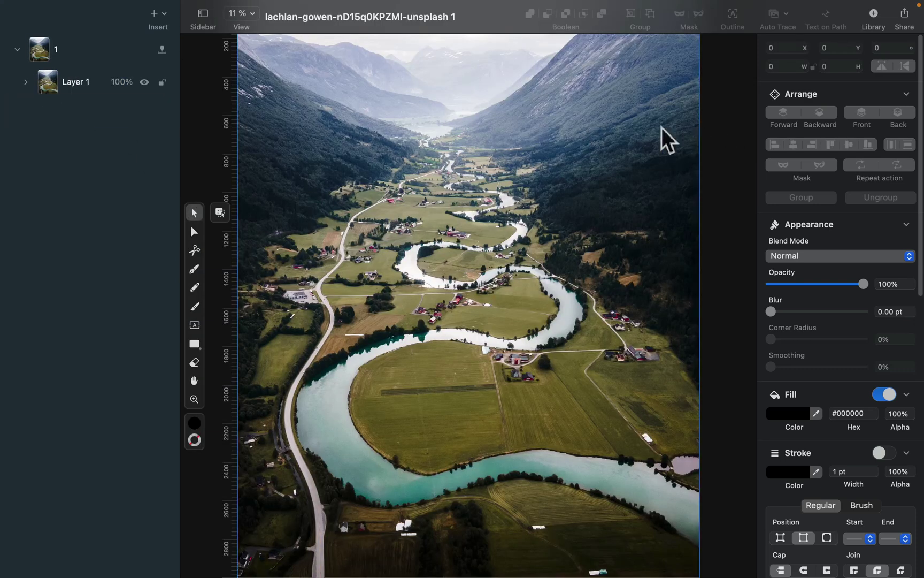
pyautogui.click(655, 126)
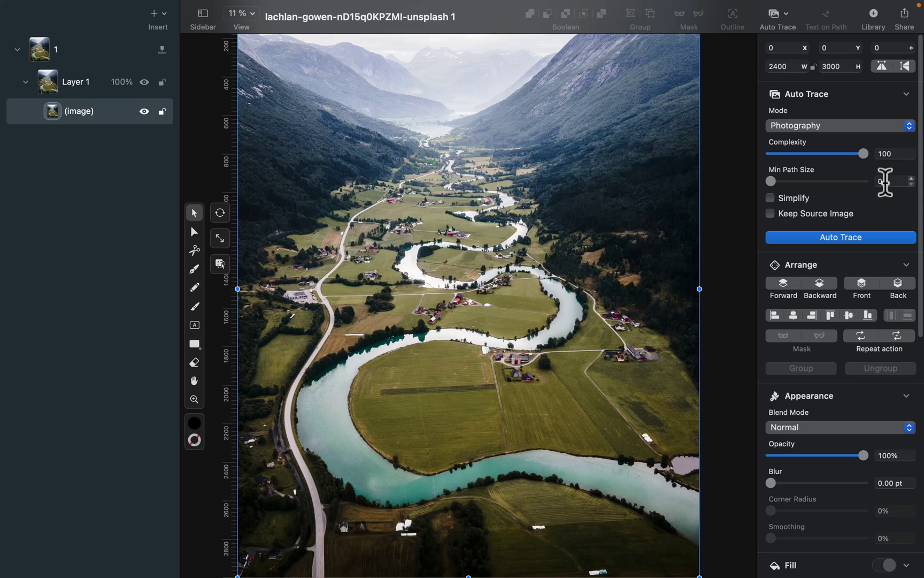
# Step: Auto-trace the river-valley photo at Complexity 100 into a 2414.4 × 3000.53 vector Group
pyautogui.click(871, 239)
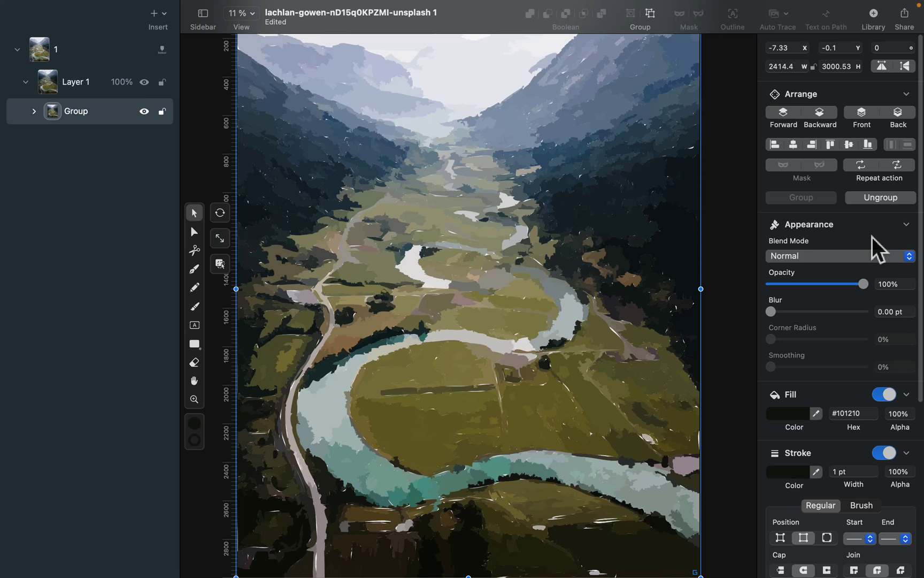
pyautogui.press('super+equal')
pyautogui.press('super+equal')
pyautogui.press('super+equal')
pyautogui.press('super+equal')
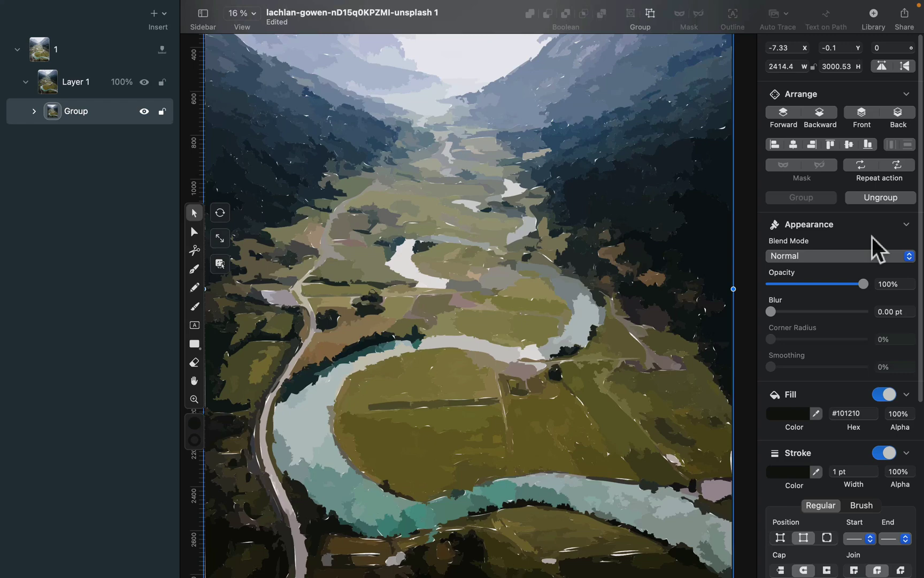
# Step: Zoom to 100% on the traced landscape and expand the traced Group in Layers
pyautogui.press('super+equal')
pyautogui.press('super+equal')
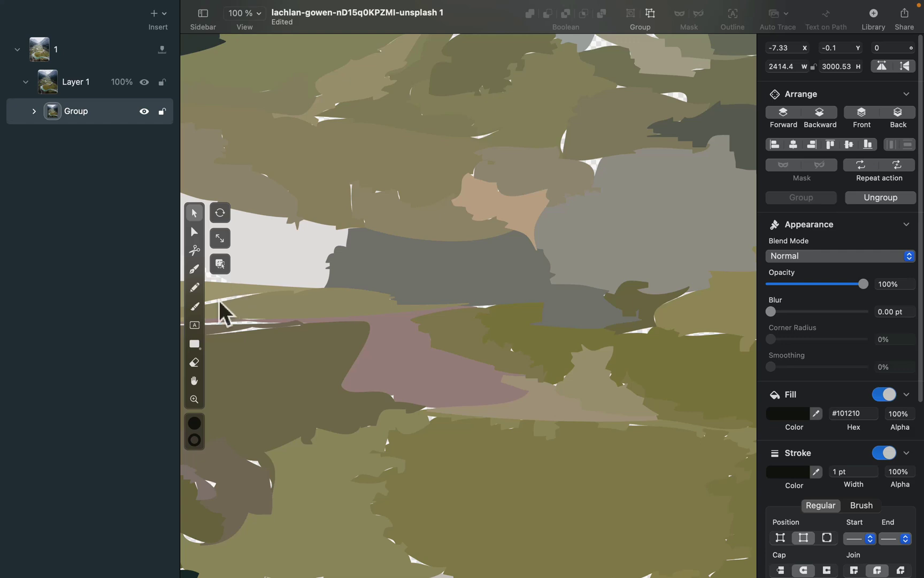
pyautogui.scroll(-3, 412, 330)
pyautogui.scroll(-5, 421, 318)
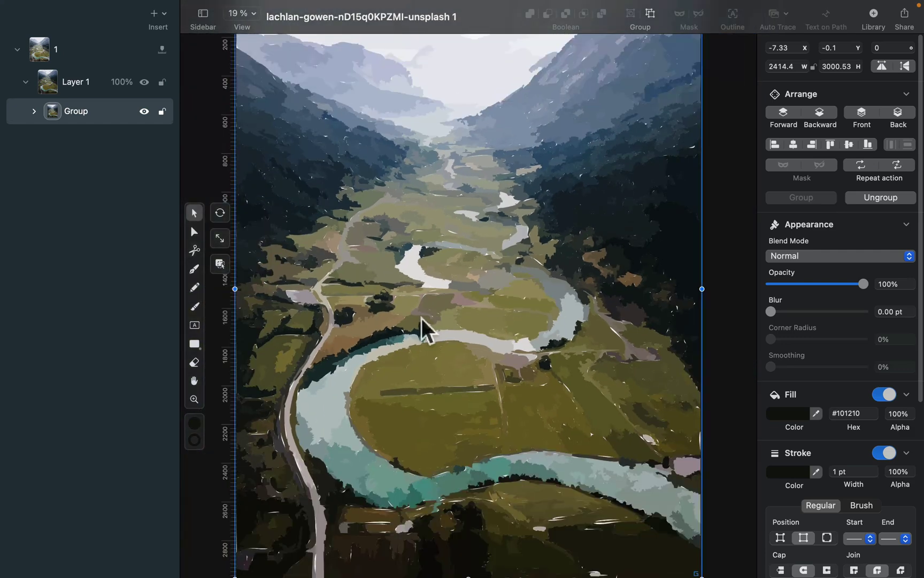
pyautogui.scroll(-1, 381, 289)
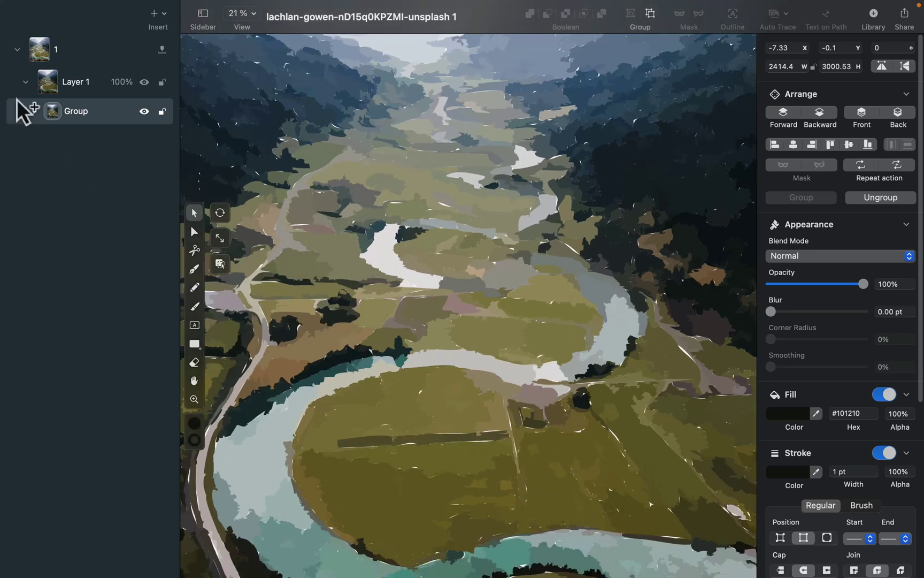
pyautogui.click(34, 111)
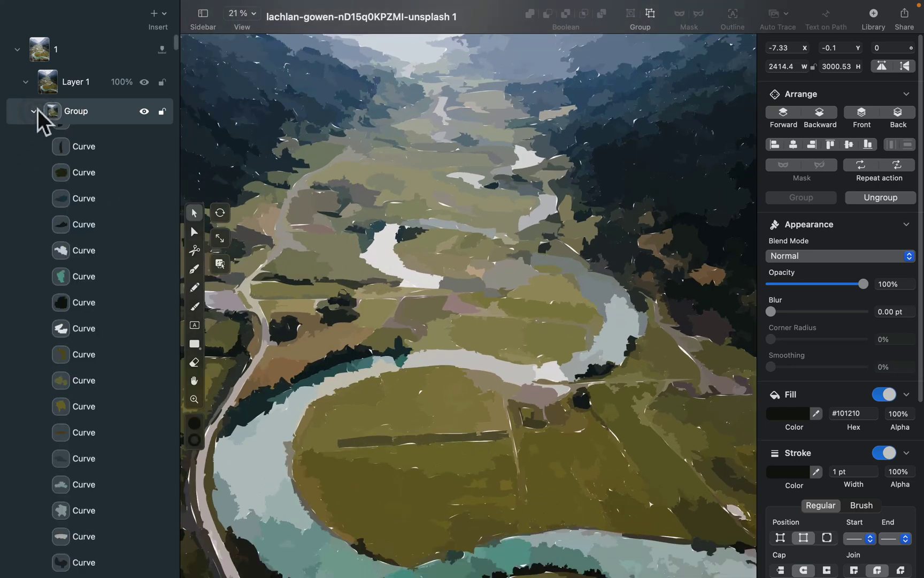
# Step: Select and node-edit several traced shapes, then undo the trace to restore the photo
pyautogui.click(92, 182)
pyautogui.click(89, 161)
pyautogui.click(99, 272)
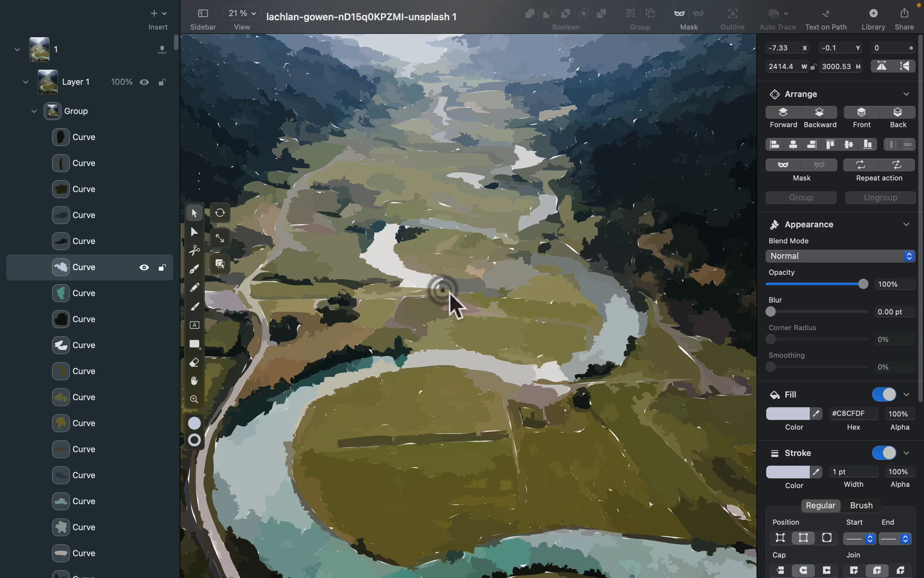
pyautogui.click(473, 321)
pyautogui.doubleClick(509, 346)
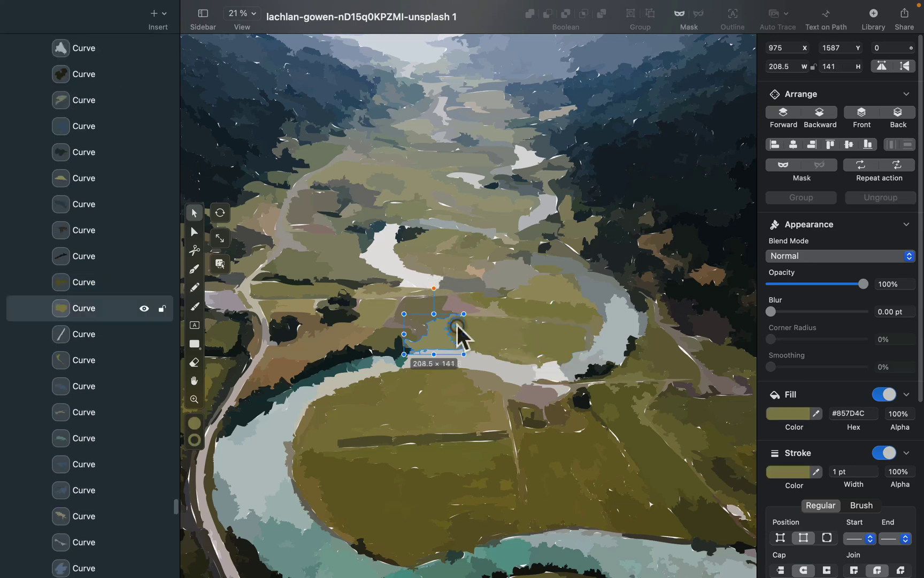
pyautogui.click(590, 459)
pyautogui.click(639, 416)
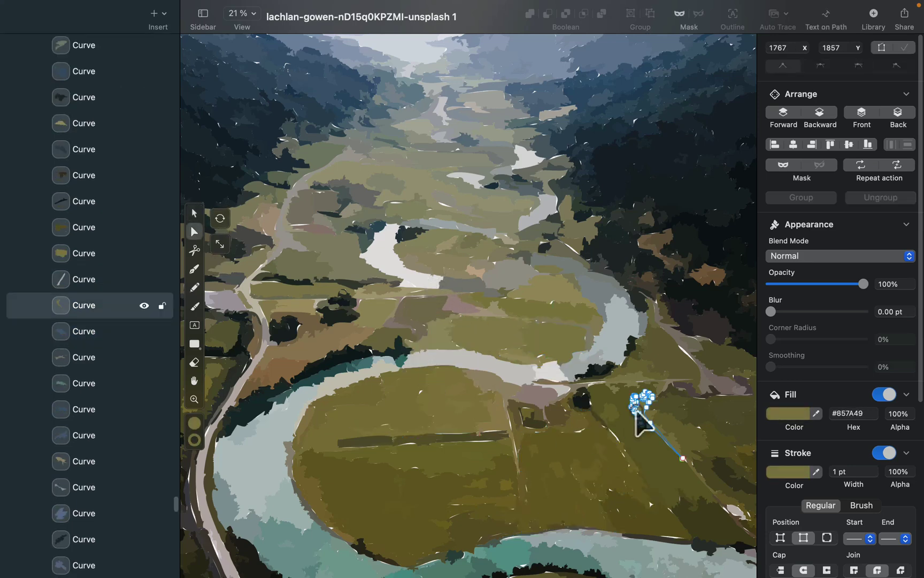
pyautogui.scroll(-3, 607, 468)
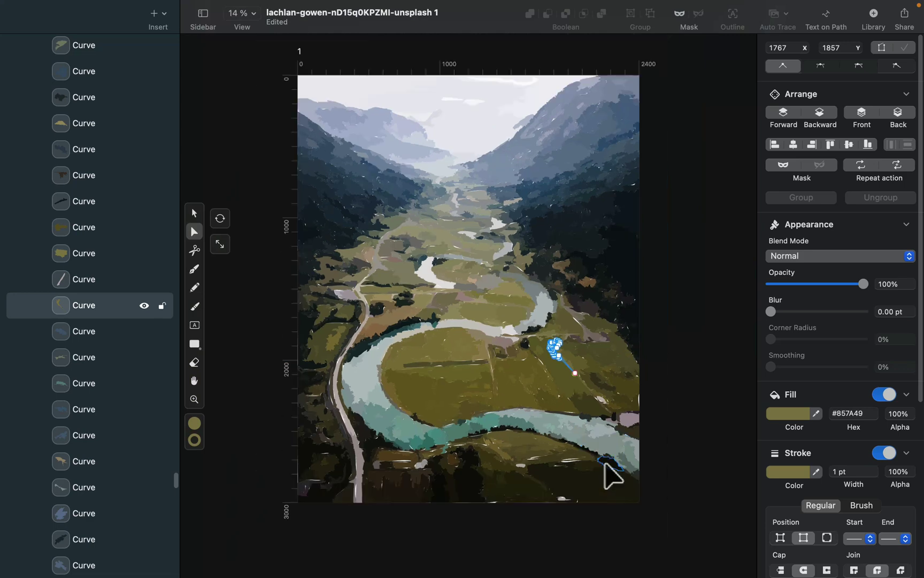
pyautogui.press('super+z')
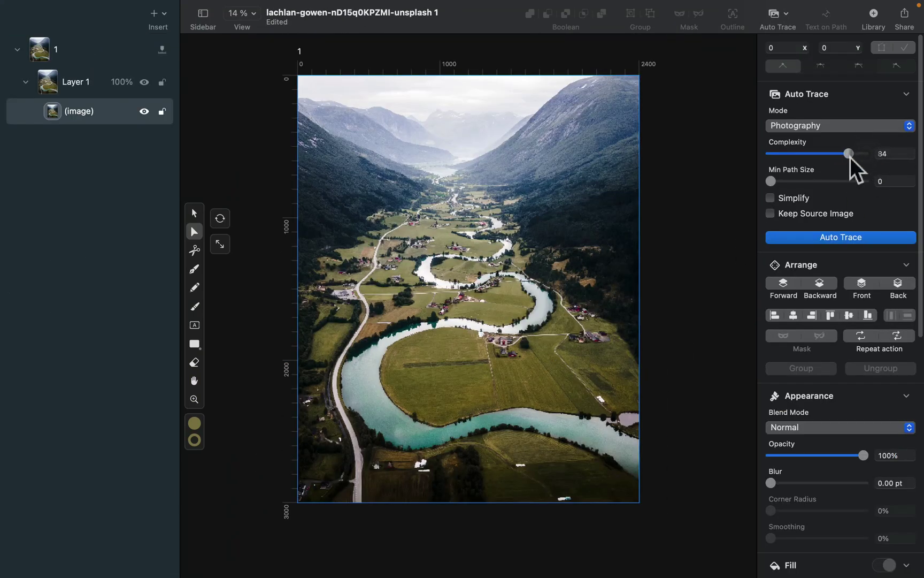
# Step: Test-trace with Complexity 80, Min Path Size 5 and Simplify on, undoing each trace
pyautogui.moveTo(849, 157); pyautogui.dragTo(845, 158)
pyautogui.moveTo(775, 178); pyautogui.dragTo(776, 178)
pyautogui.click(772, 198)
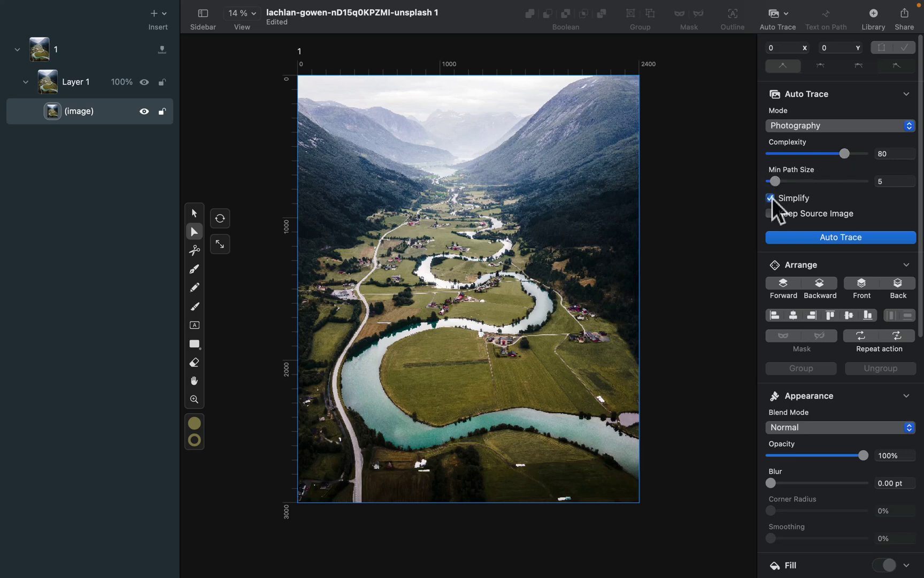
pyautogui.click(807, 239)
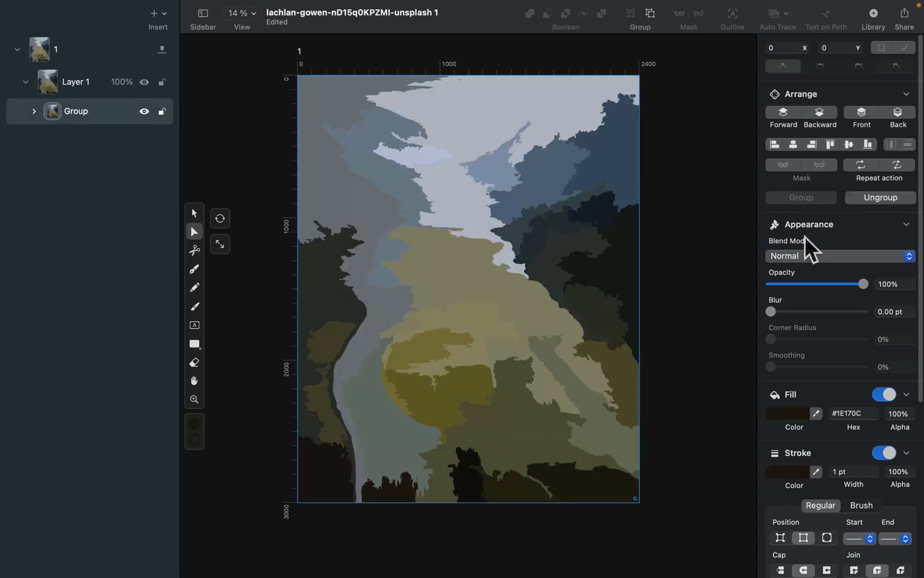
pyautogui.press('super+z')
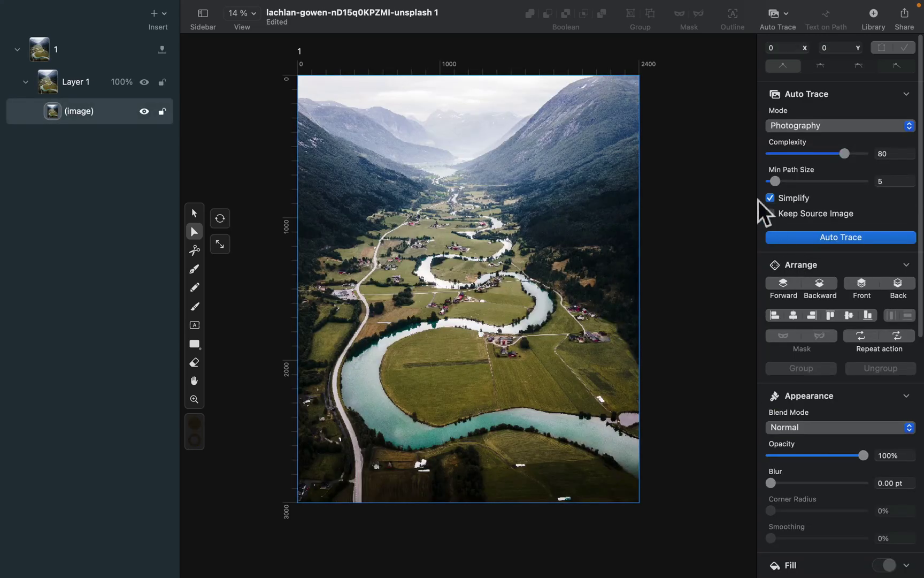
pyautogui.click(806, 237)
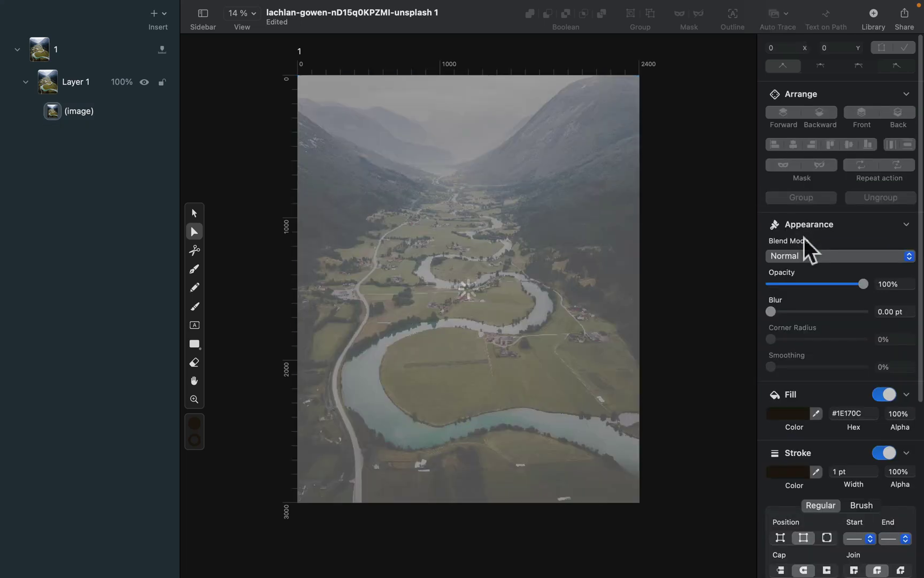
pyautogui.press('super+z')
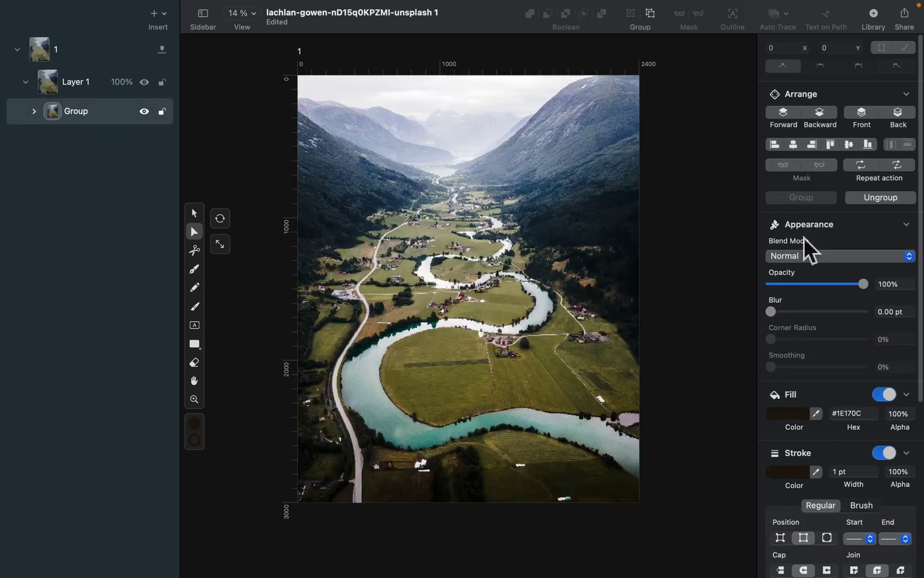
# Step: Test-trace again with Complexity 90 and Min Path Size 4, then undo it
pyautogui.moveTo(845, 153); pyautogui.dragTo(852, 155)
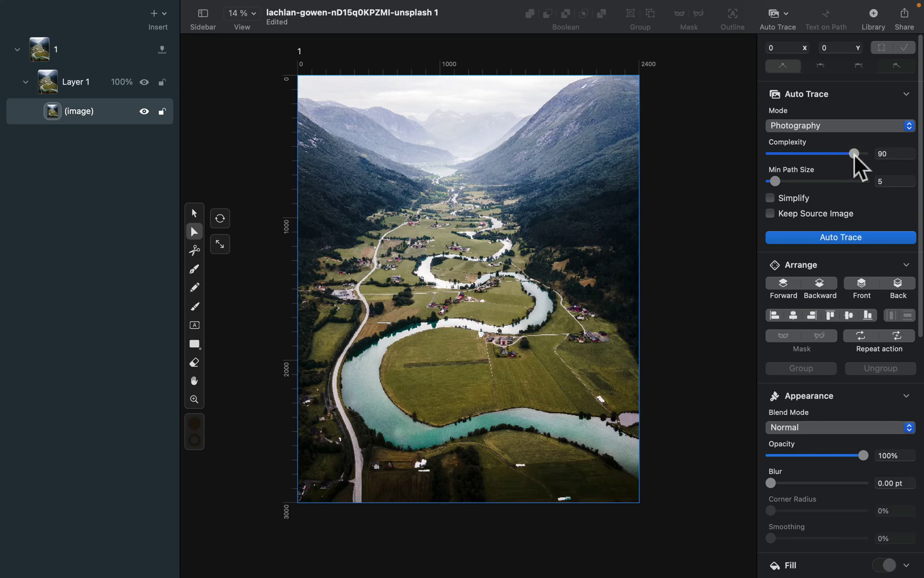
pyautogui.moveTo(776, 181); pyautogui.dragTo(775, 182)
pyautogui.click(786, 238)
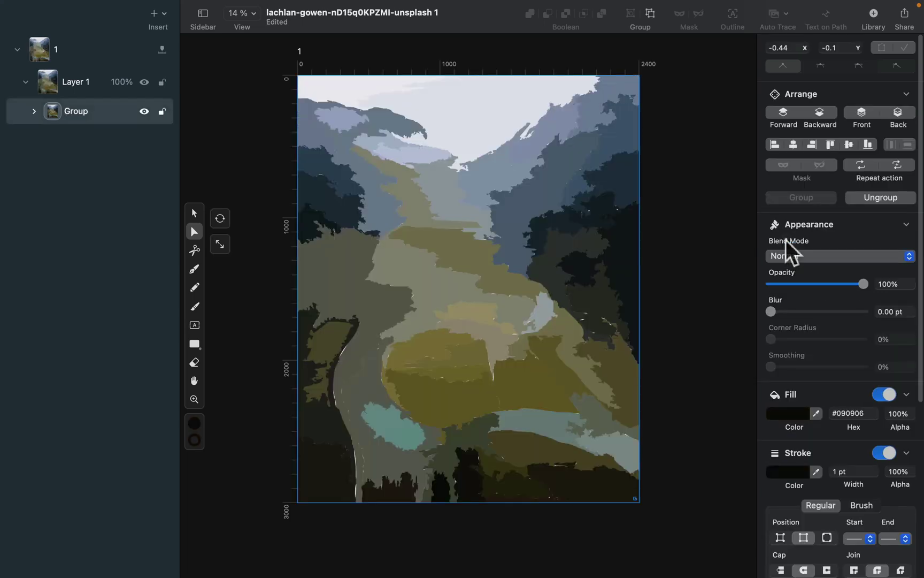
pyautogui.press('super+z')
# Step: Set Min Path Size to 3, auto-trace the photo again, and zoom in to inspect the result
pyautogui.moveTo(773, 182); pyautogui.dragTo(774, 180)
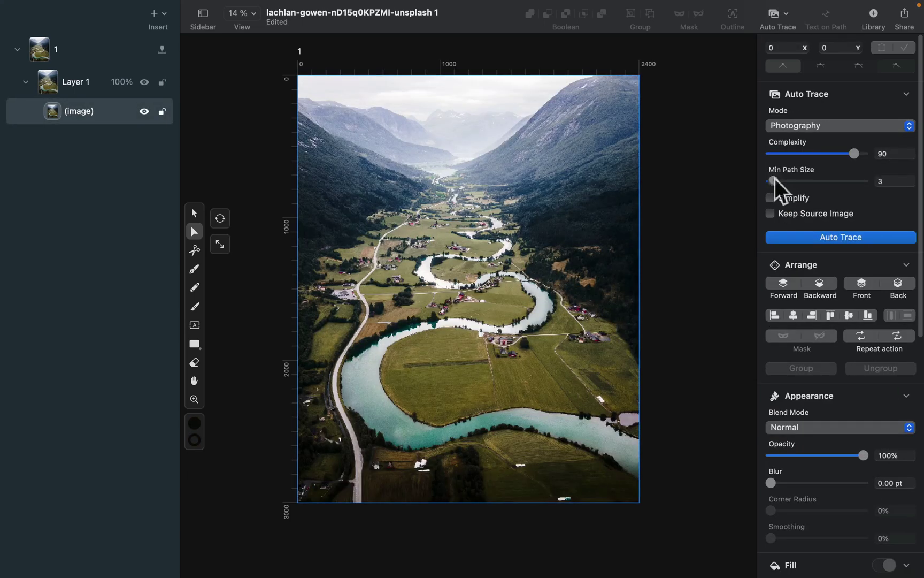
pyautogui.click(795, 235)
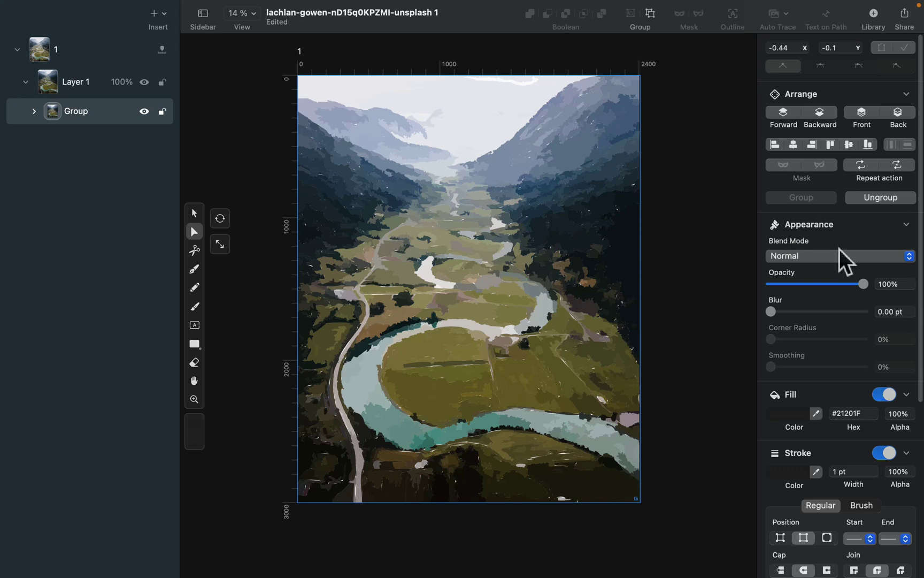
pyautogui.press('super+equal')
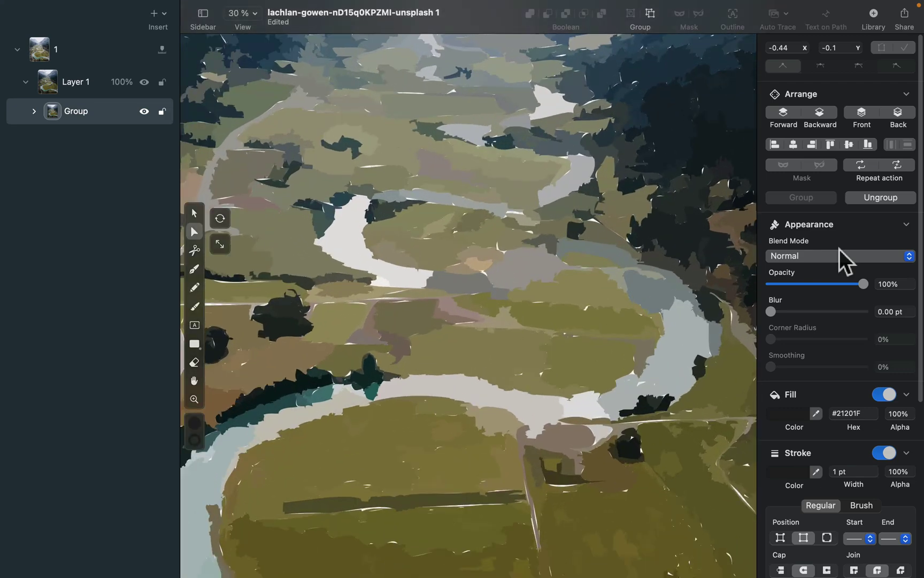
pyautogui.scroll(8, 455, 336)
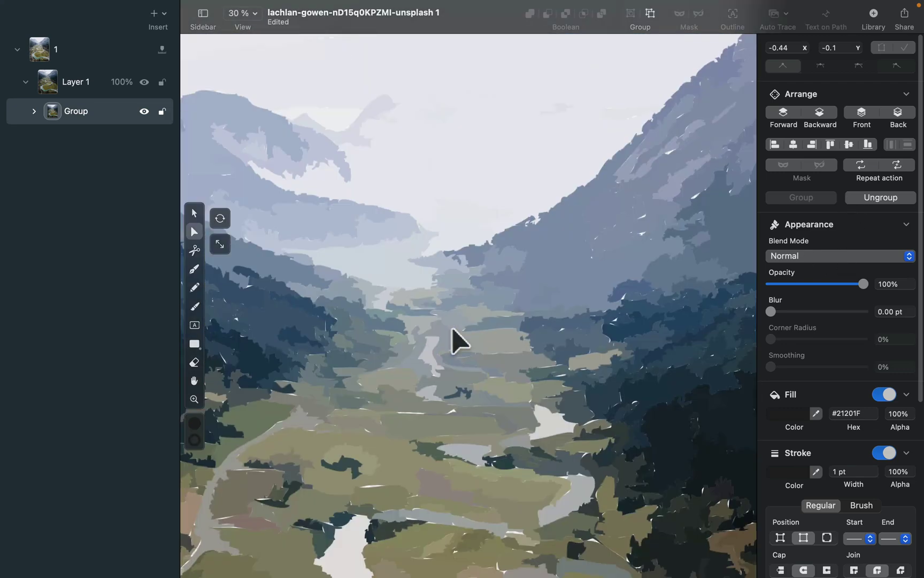
pyautogui.scroll(-10, 452, 329)
pyautogui.scroll(4, 453, 330)
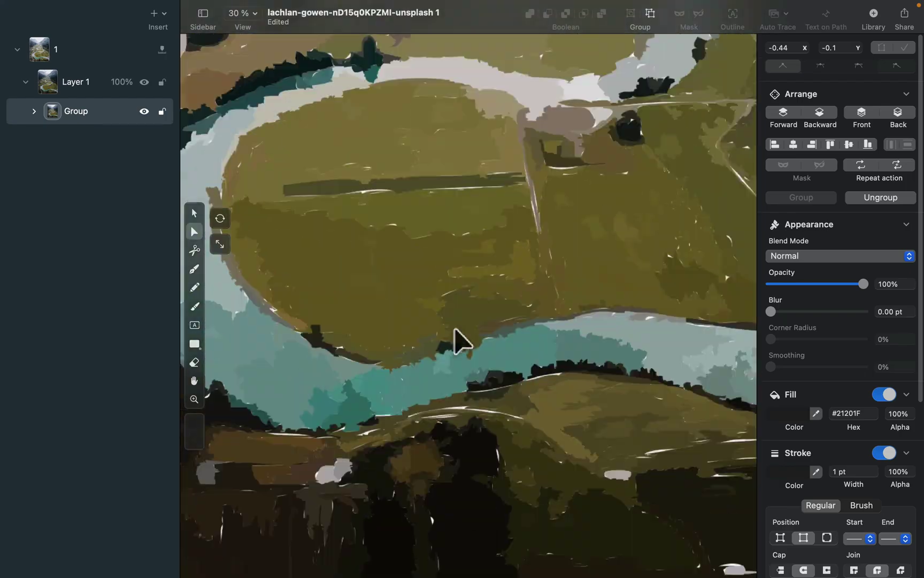